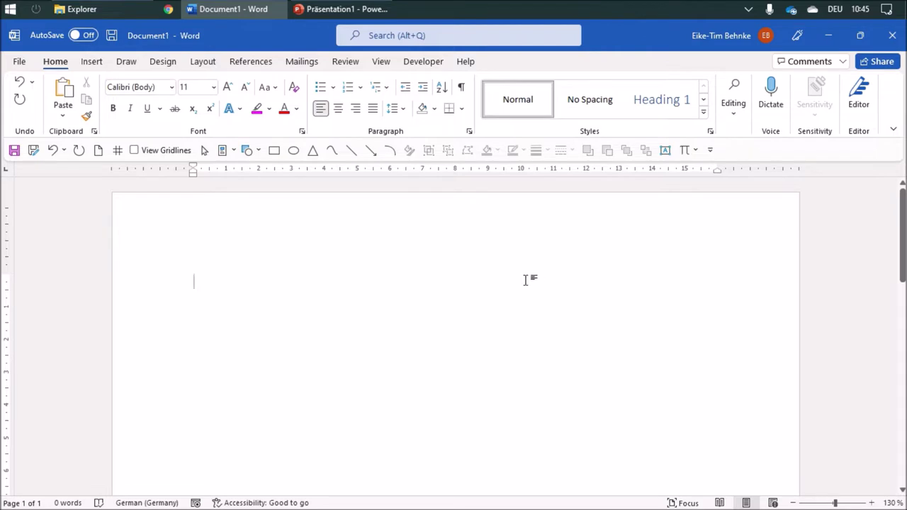
Show the page gridlines and draw a circle at the grid's left edge
left_click(139, 155)
left_click(294, 151)
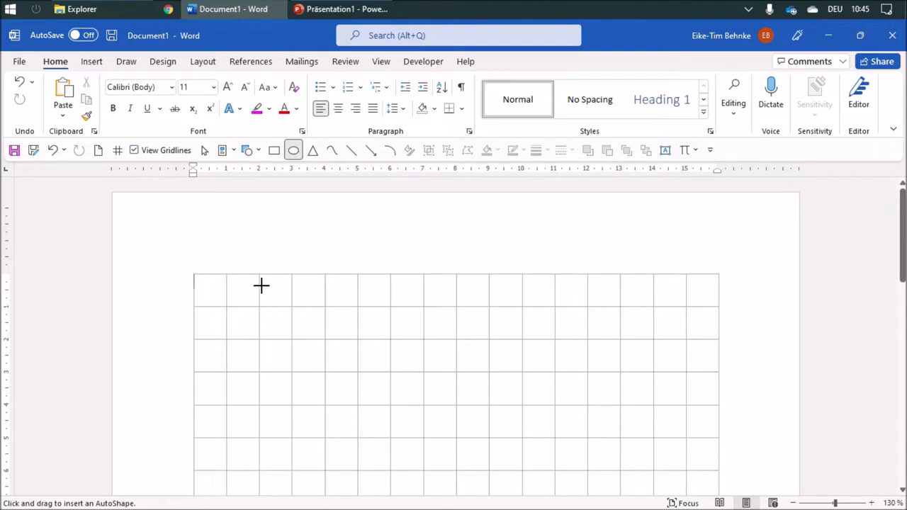
left_click_drag(276, 289, 422, 443)
left_click_drag(317, 362, 279, 366)
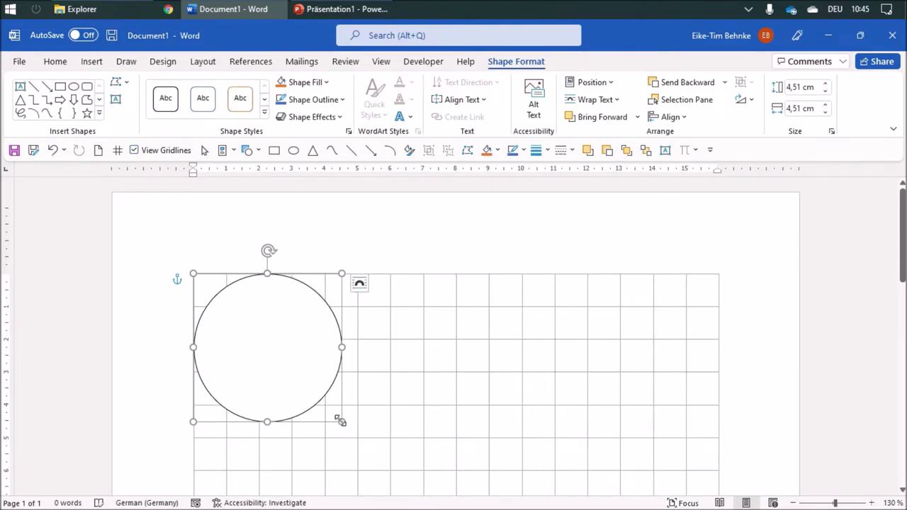
left_click_drag(343, 423, 321, 407)
Draw a 2 cm radius line from the circle's centre to its right edge
left_click(323, 244)
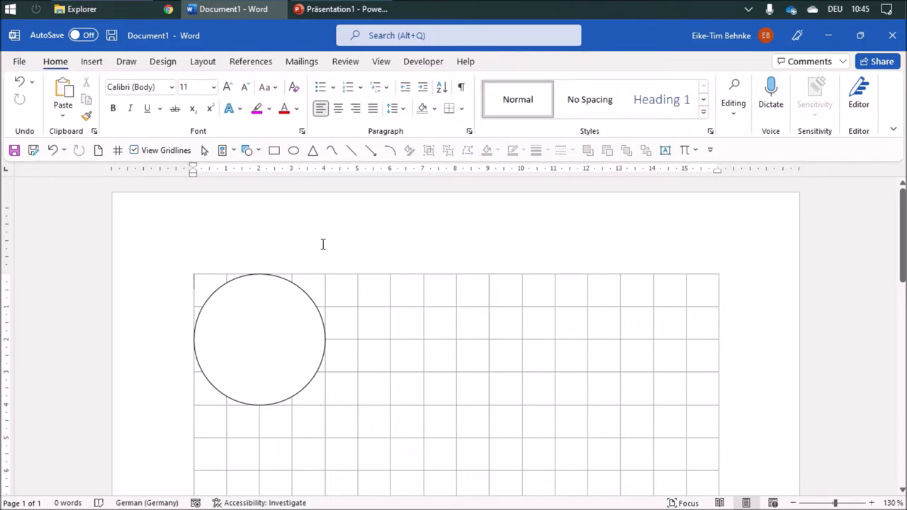
left_click(351, 150)
left_click_drag(358, 339, 314, 343)
Draw a small text box right of the circle containing the letter r
left_click(397, 344)
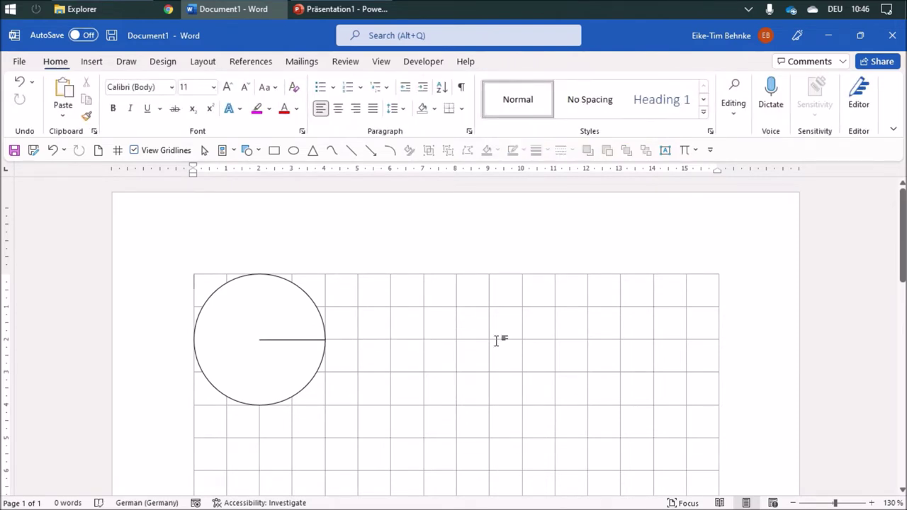
left_click(665, 150)
left_click_drag(472, 323, 539, 356)
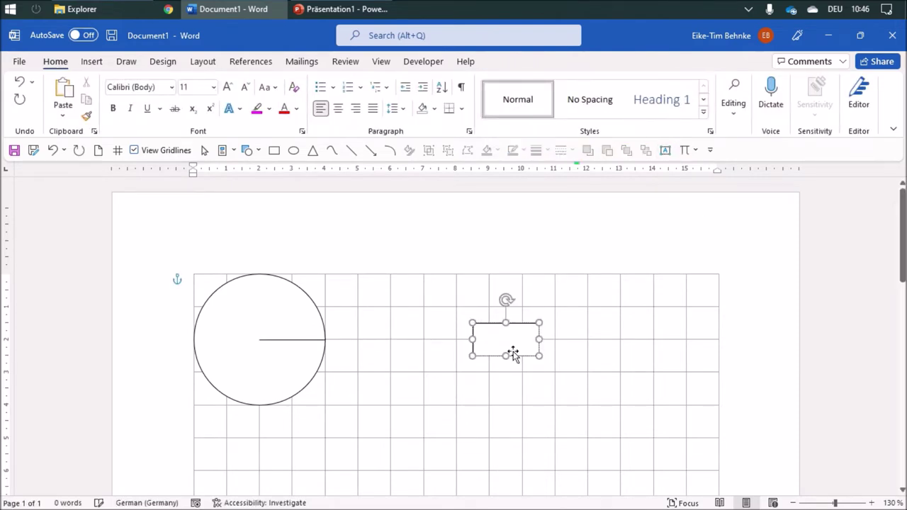
type("r")
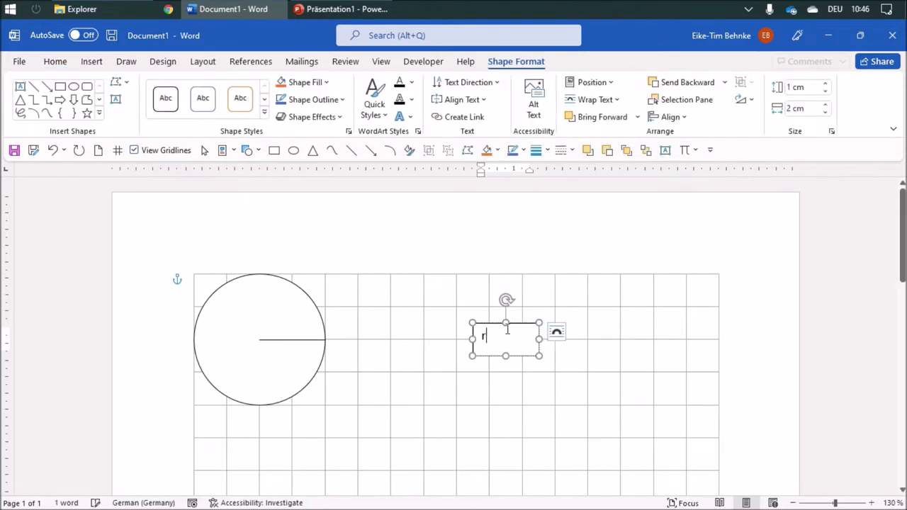
key("Escape")
Give the r box No Outline and No Fill, then narrow it and place it above the radius
left_click(526, 152)
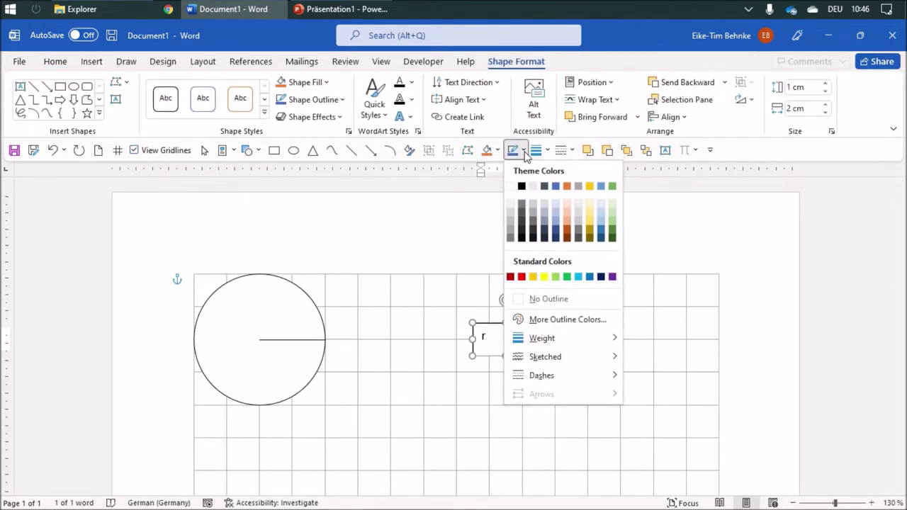
left_click(532, 298)
left_click(498, 150)
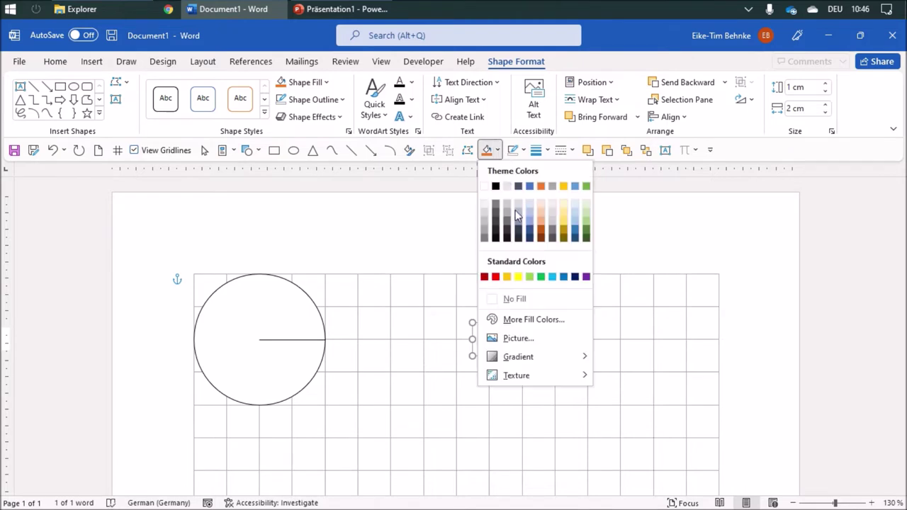
left_click(520, 300)
left_click_drag(536, 339, 301, 317)
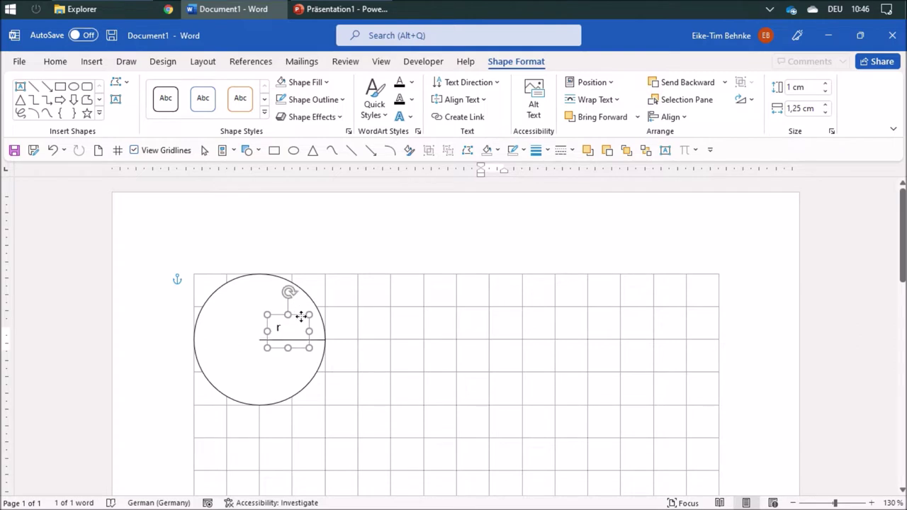
left_click(425, 338)
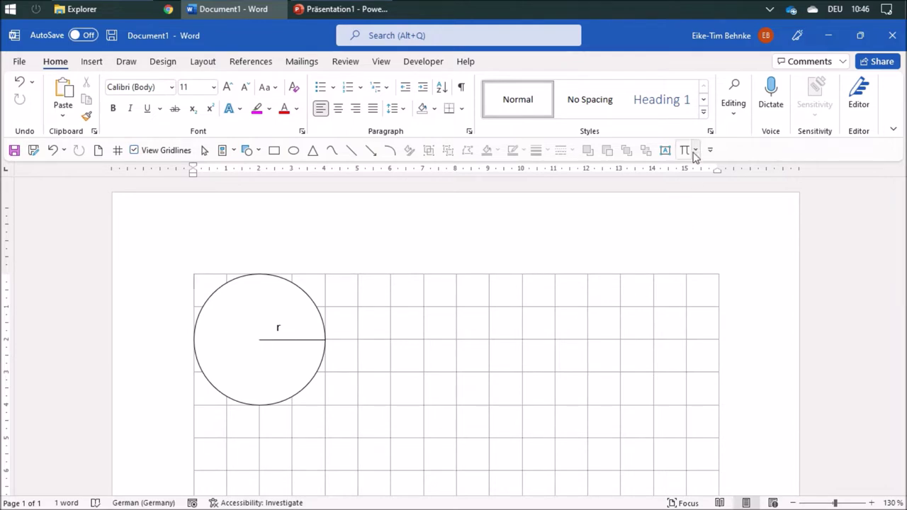
left_click(665, 152)
Draw a large text box holding an equation with an empty 1×3 matrix, then add a fourth column
mouse_move(384, 282)
left_mouse_down()
mouse_move(525, 367)
mouse_move(572, 412)
left_mouse_up()
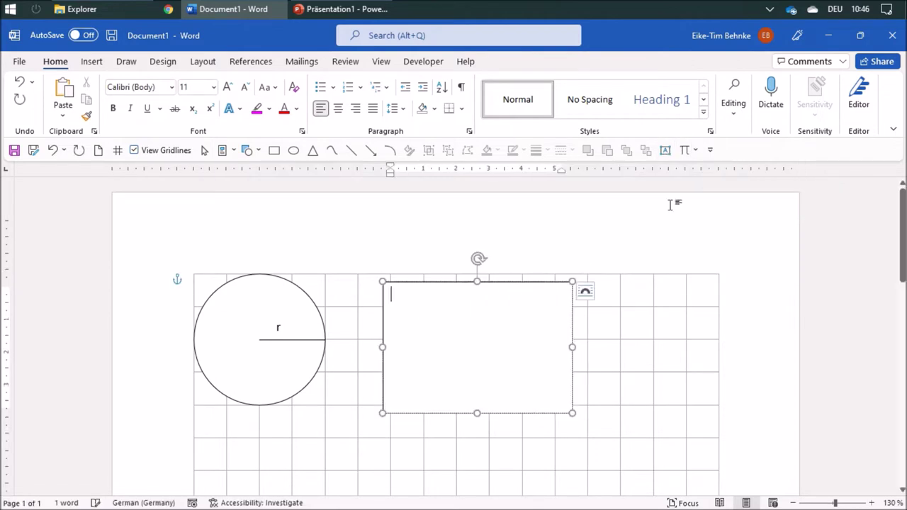
left_click(686, 150)
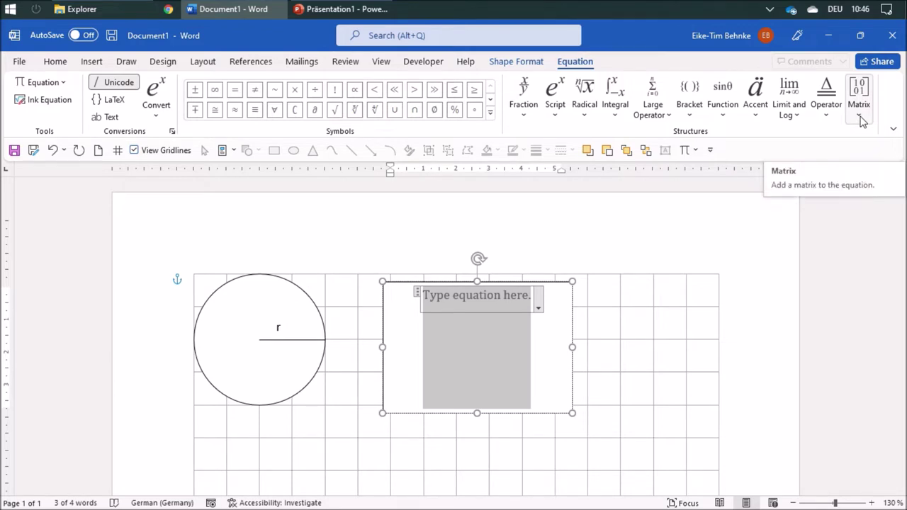
left_click(860, 120)
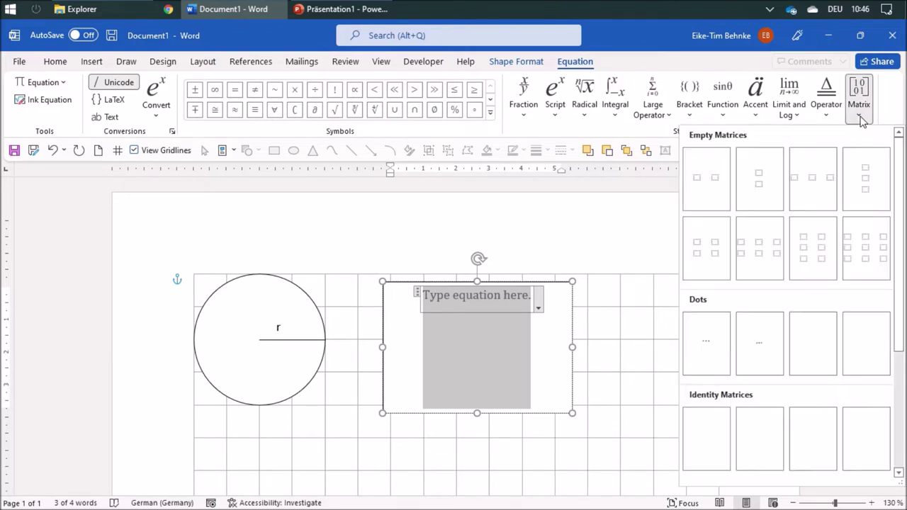
left_click(815, 182)
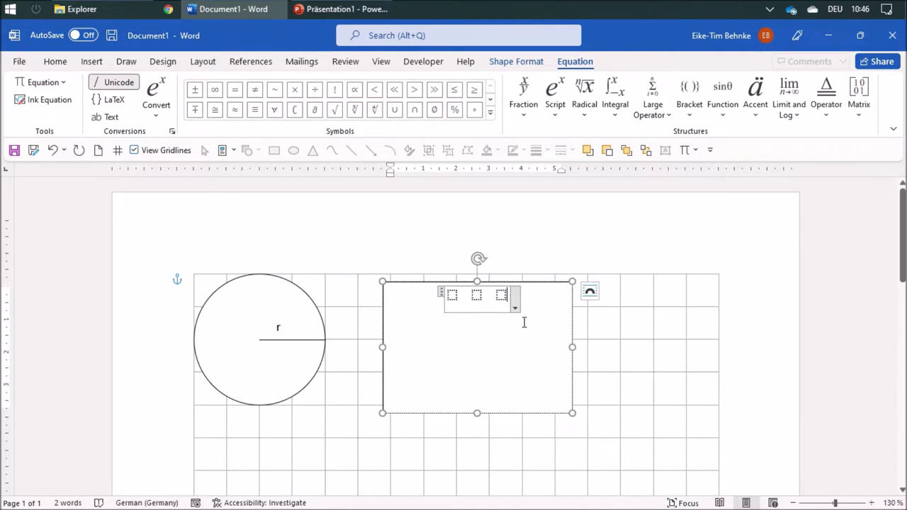
right_click(502, 297)
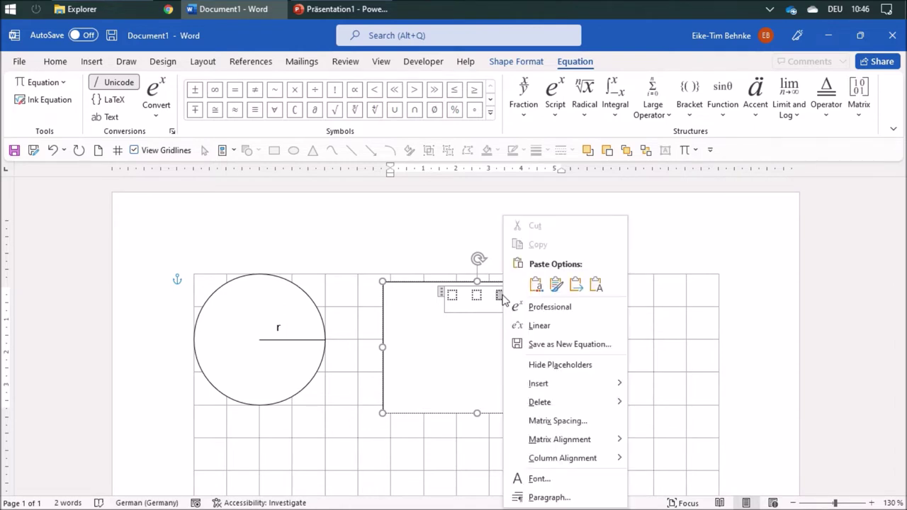
mouse_move(547, 386)
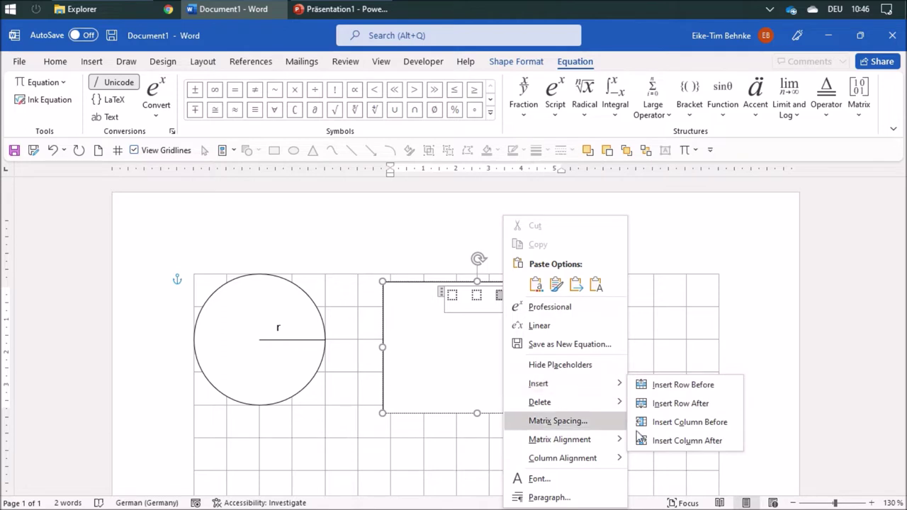
left_click(660, 441)
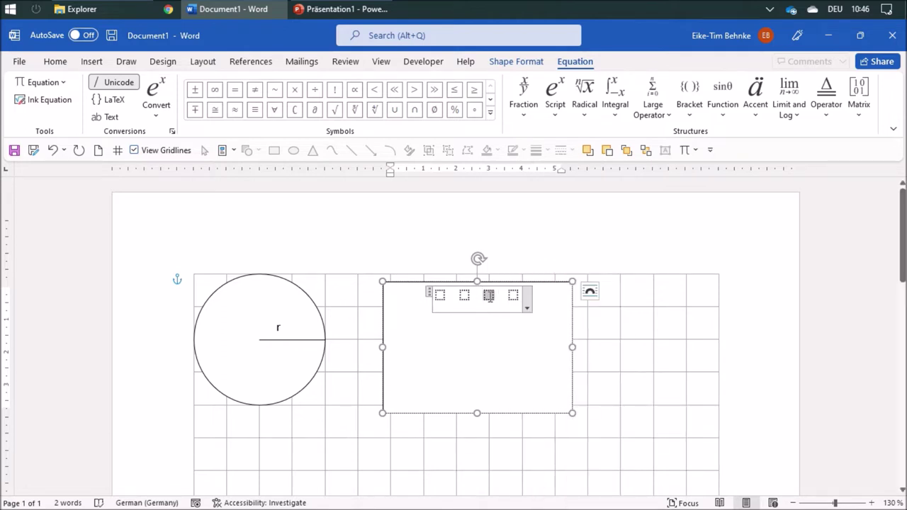
Enter A and = in the first two matrix cells
left_click(439, 295)
type("A")
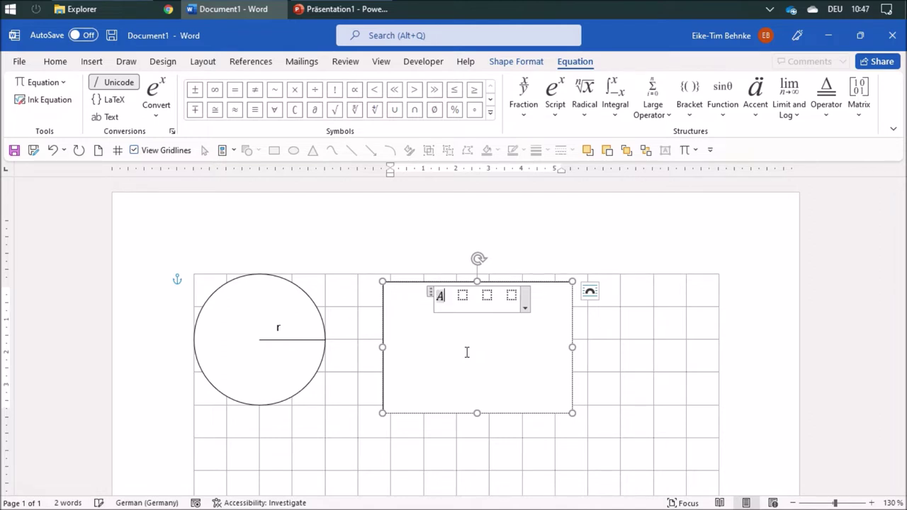
left_click(462, 296)
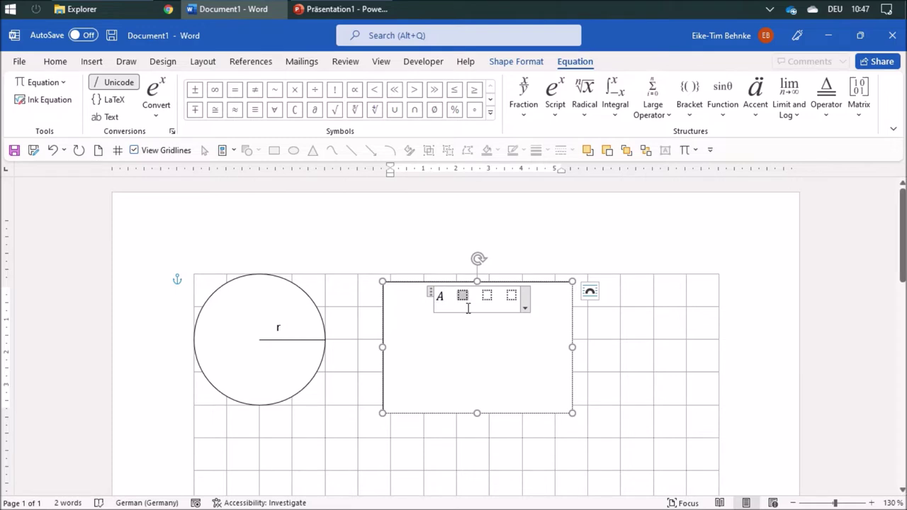
type("=")
left_click(486, 295)
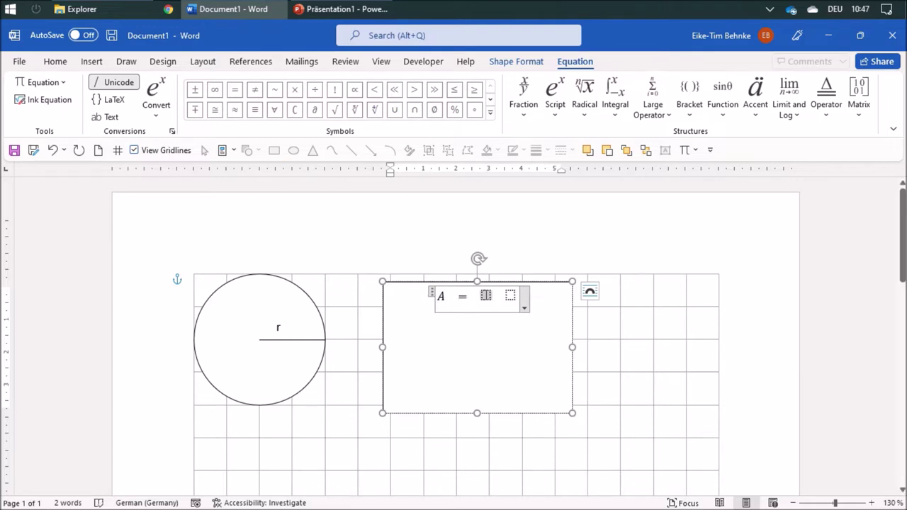
Fill the third cell with π · r² using the Greek Letters and Operators symbols
left_click(489, 115)
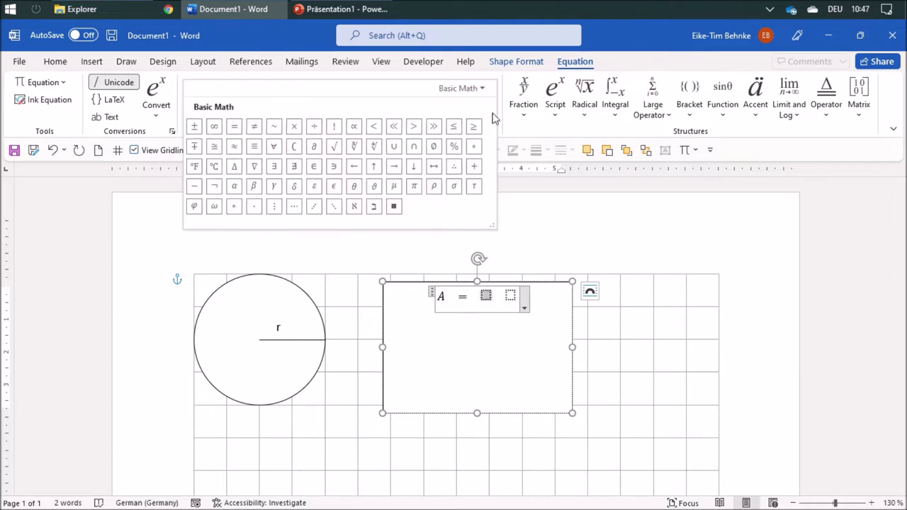
left_click(482, 88)
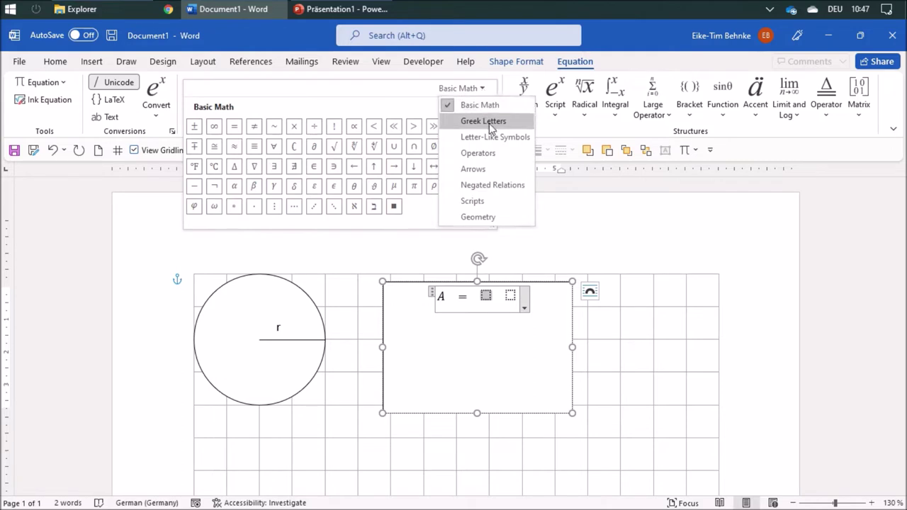
left_click(489, 121)
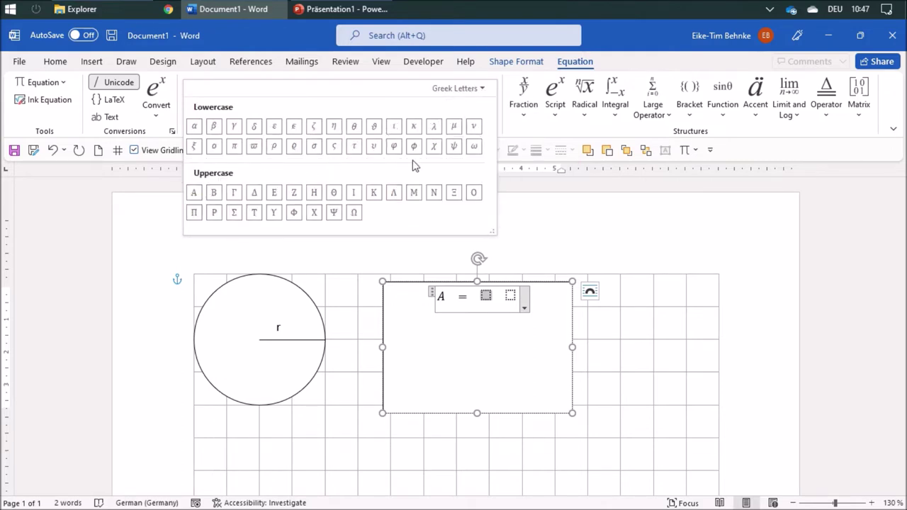
left_click(234, 149)
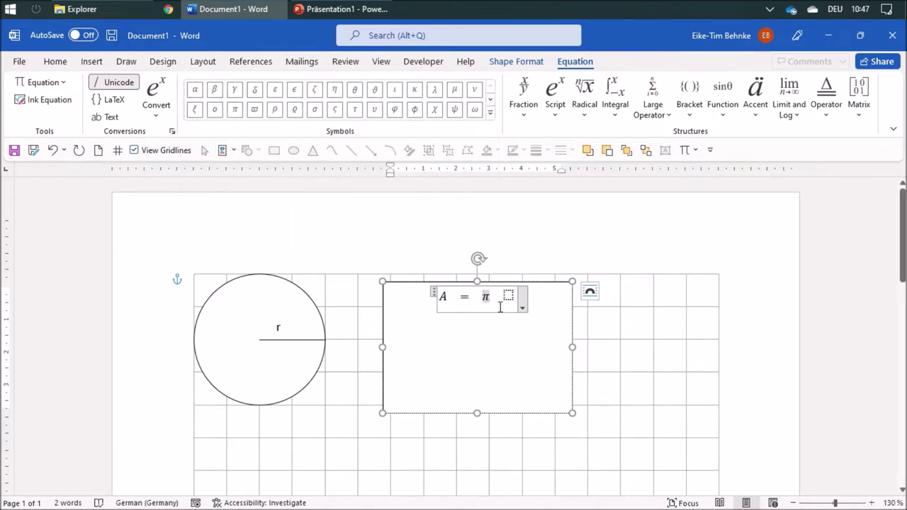
left_click(490, 112)
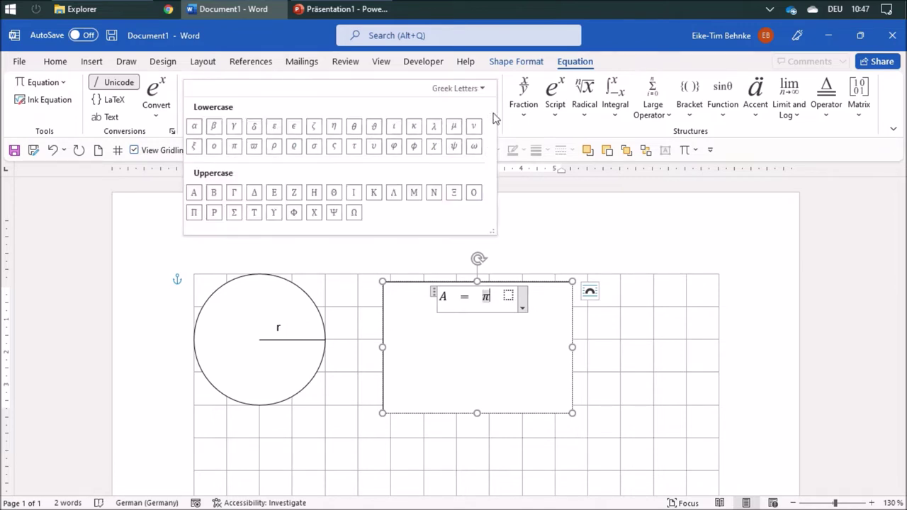
left_click(484, 89)
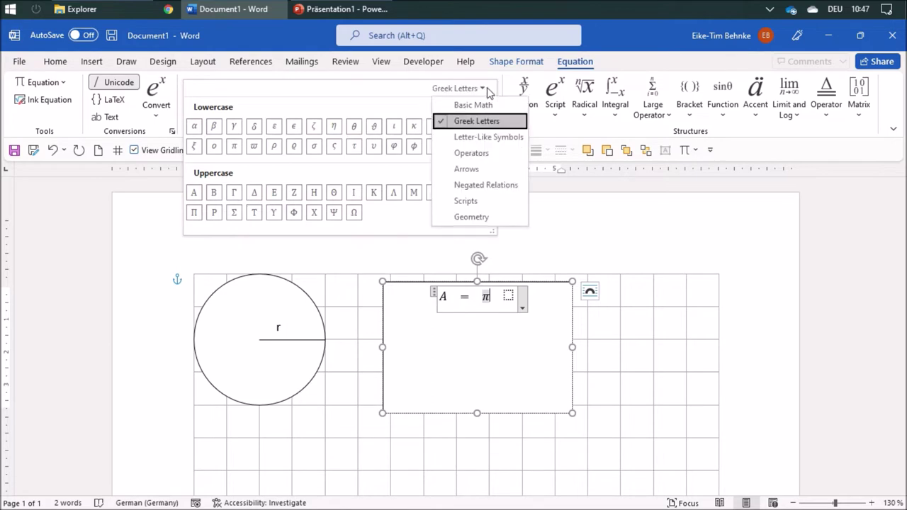
left_click(471, 153)
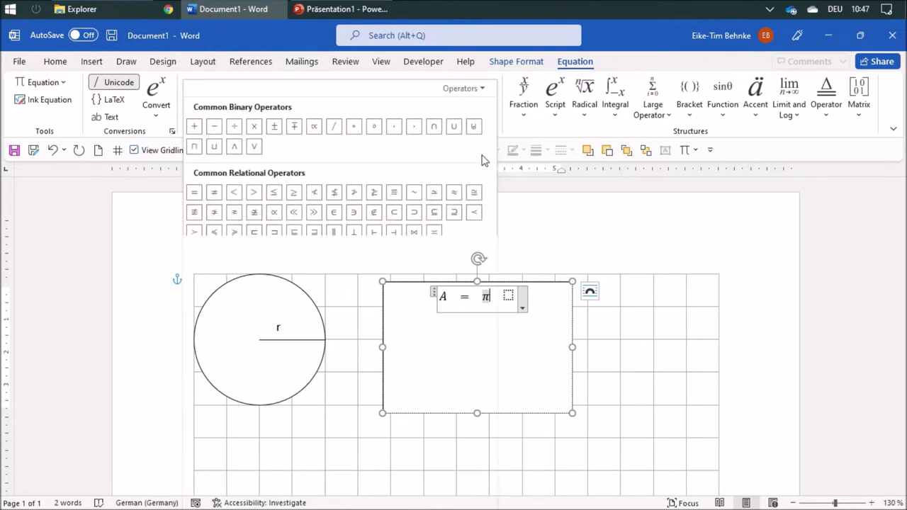
left_click(414, 129)
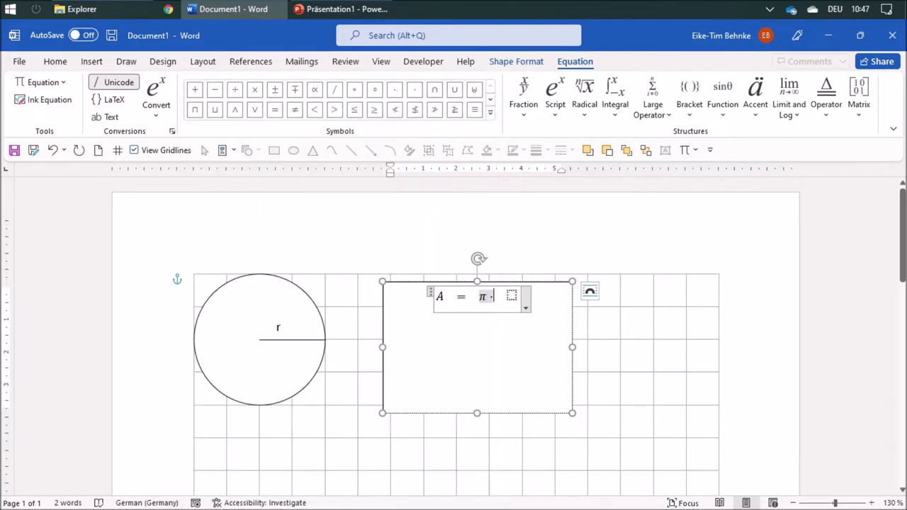
type("r")
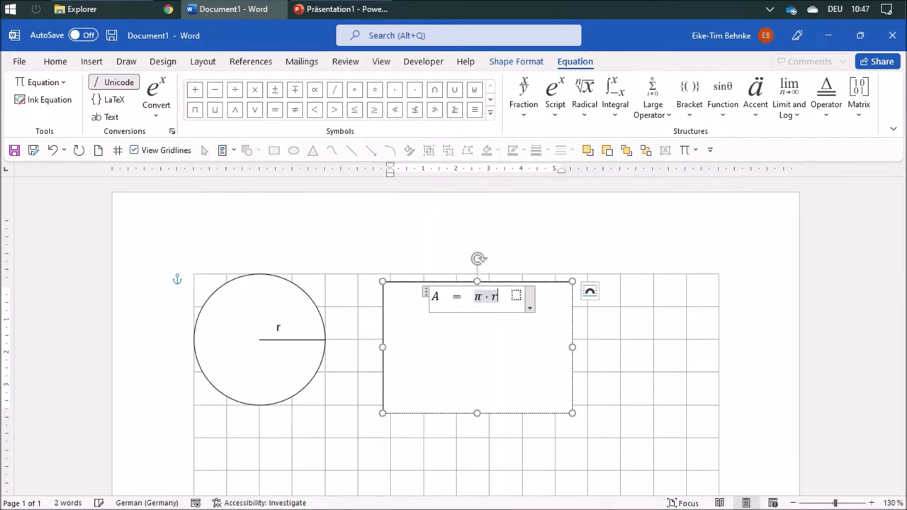
type("^2")
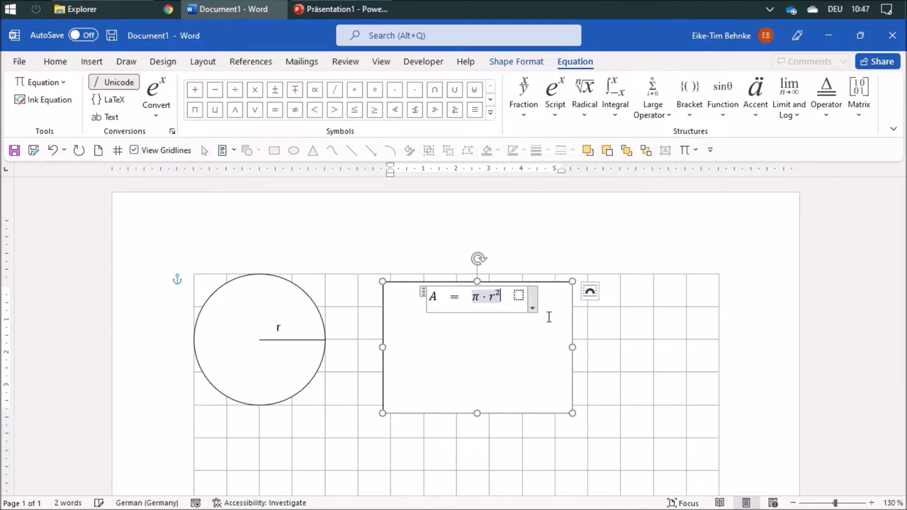
Remove the empty placeholder after r² and add a bar and ratio sign in the fourth cell
key("Right")
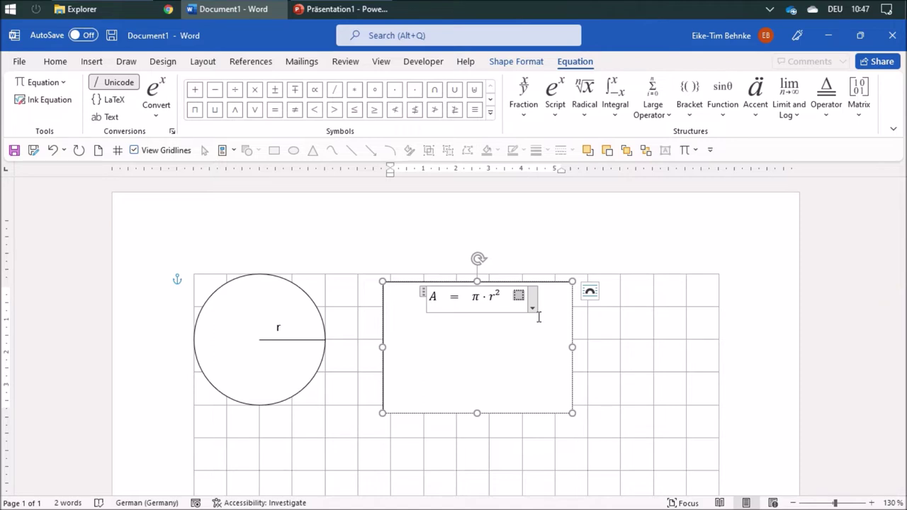
key("BackSpace")
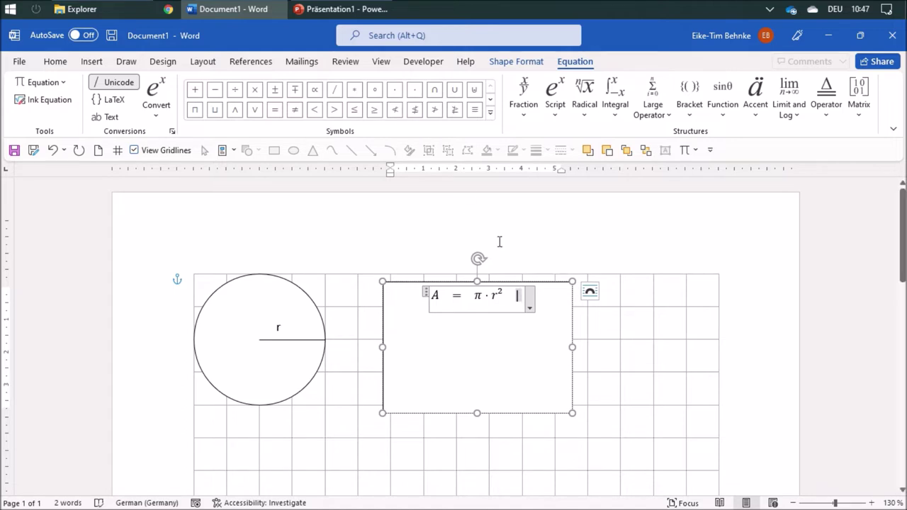
left_click(490, 112)
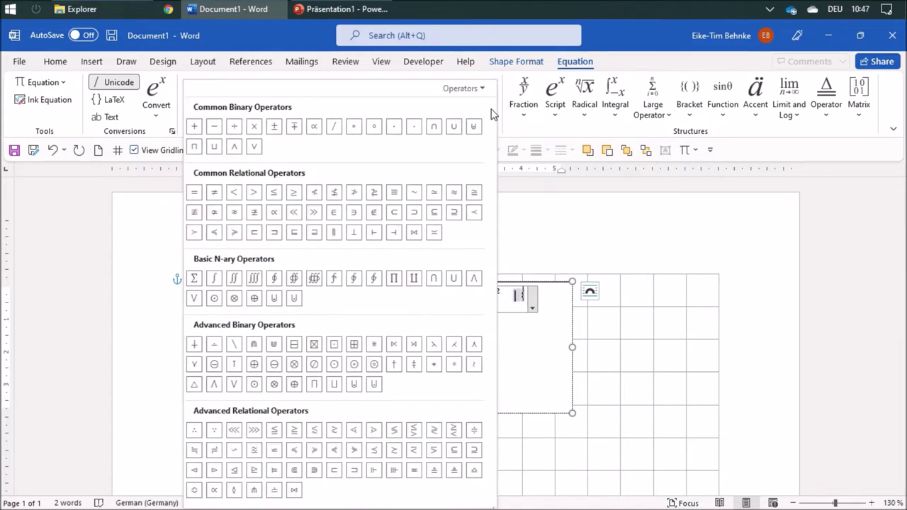
left_click(464, 88)
left_click(648, 358)
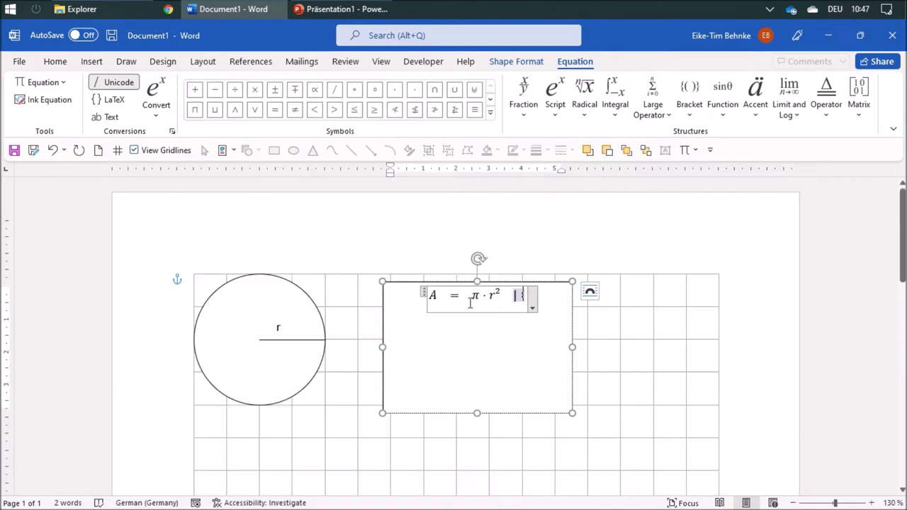
Copy π and paste it after the ratio sign to complete the |:π note
double_click(476, 295)
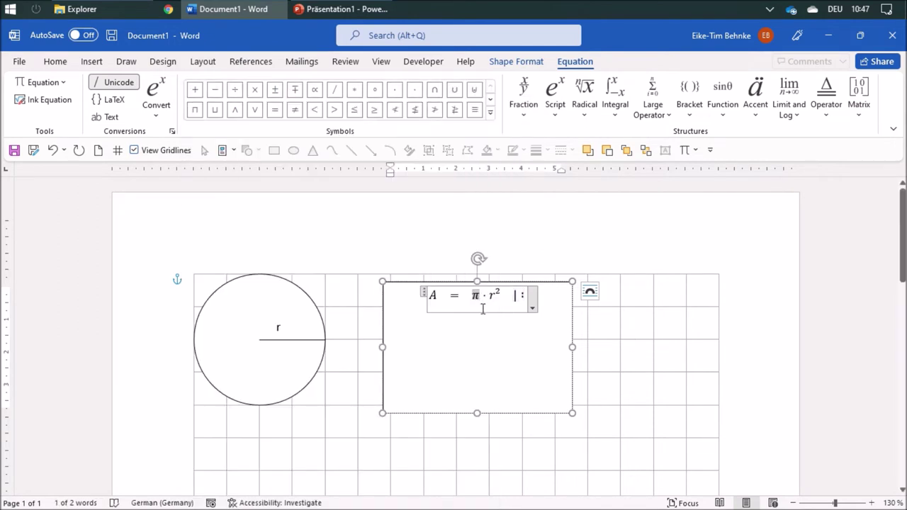
key("ctrl+c")
left_click(525, 296)
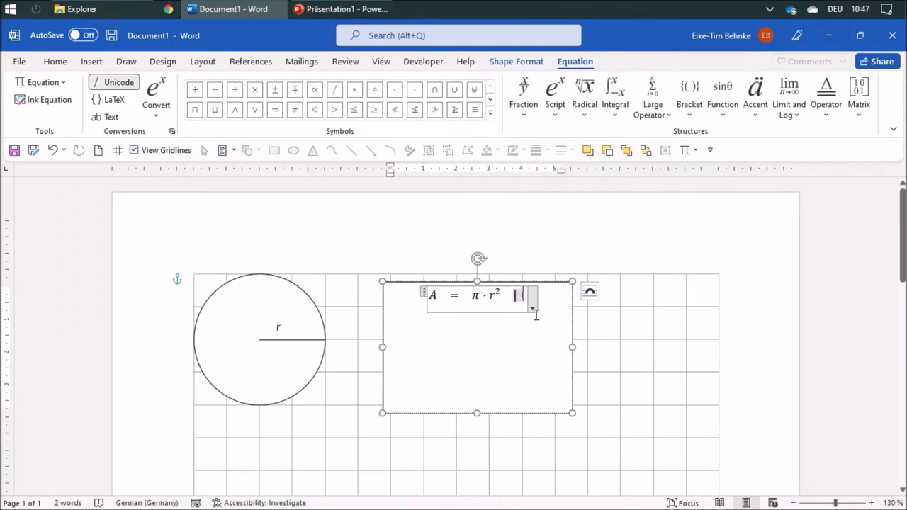
key("ctrl+v")
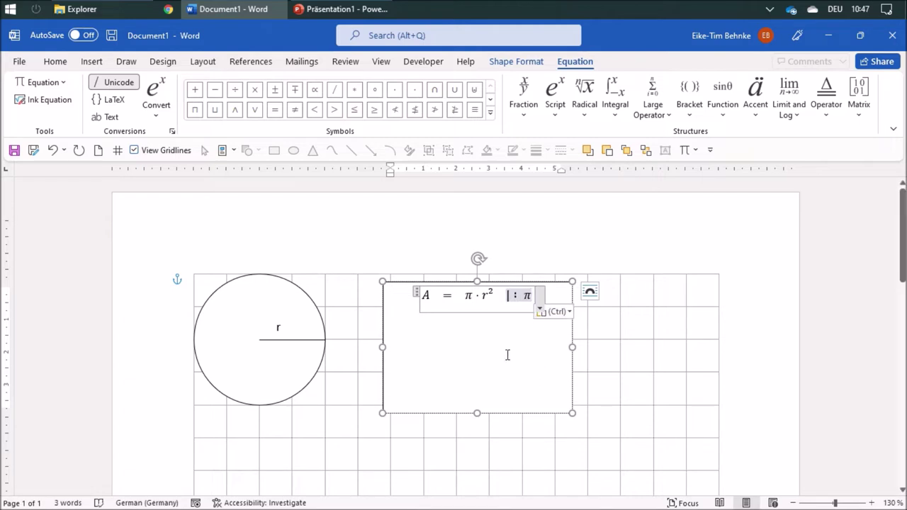
left_click(515, 296)
right_click(517, 295)
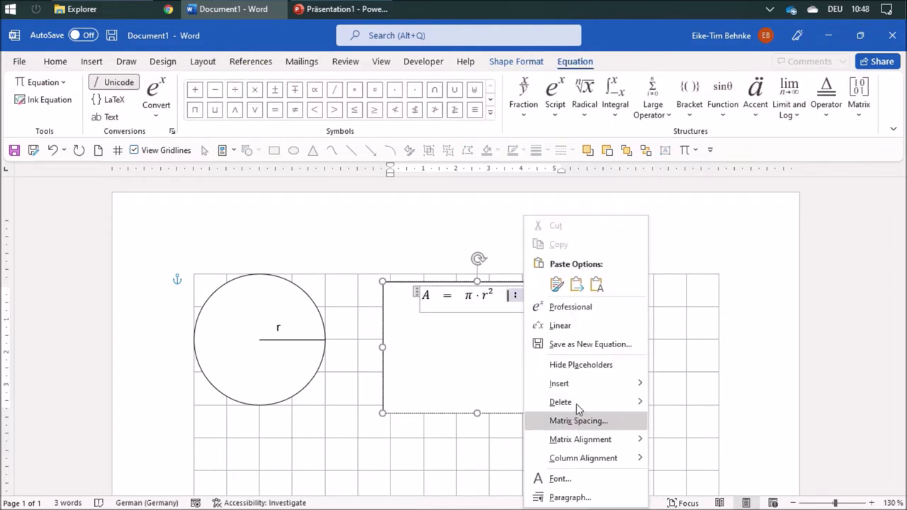
Insert a row below and enter A/π as a small fraction followed by =
mouse_move(577, 388)
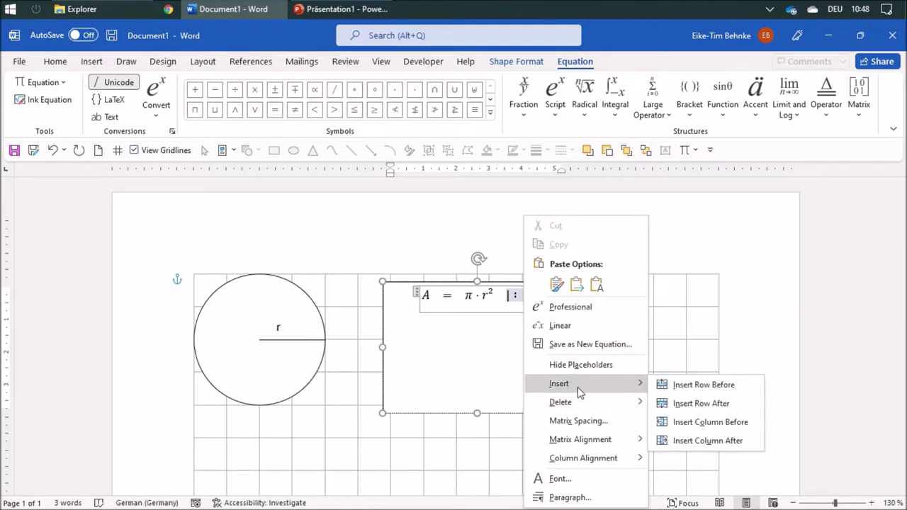
left_click(681, 409)
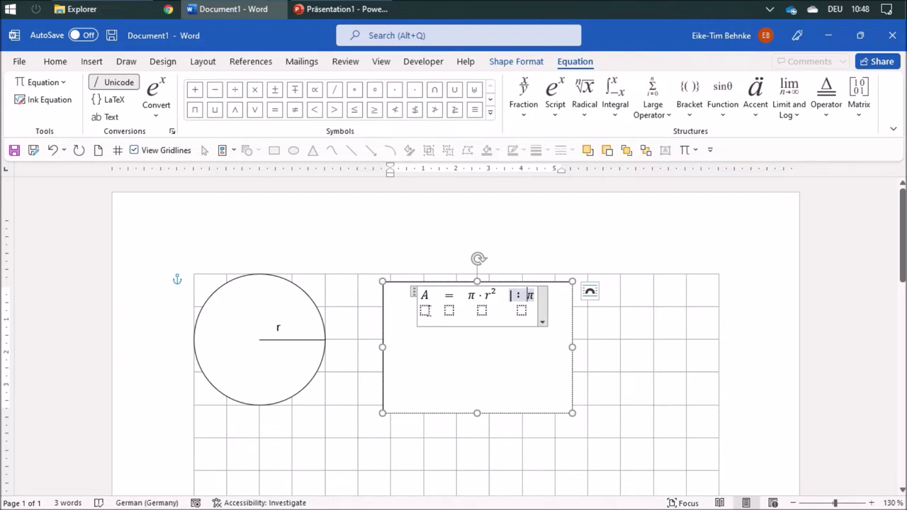
left_click(426, 311)
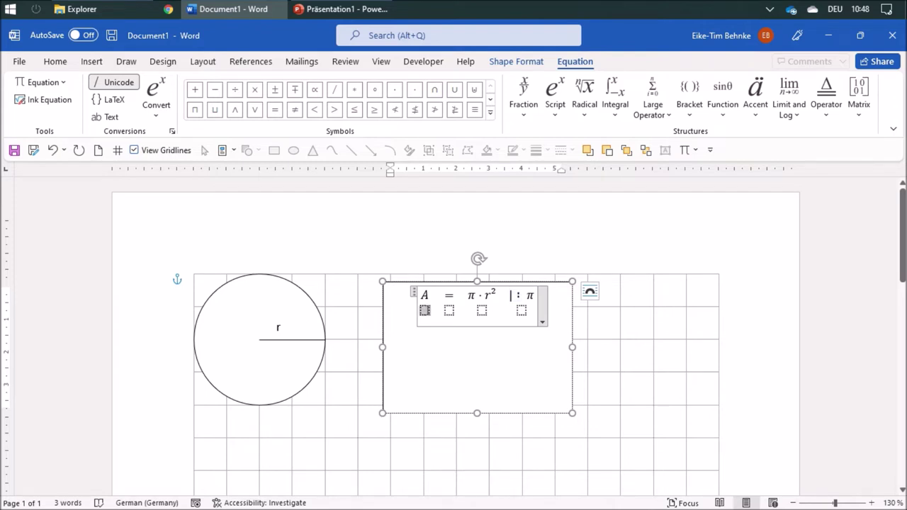
left_click(525, 115)
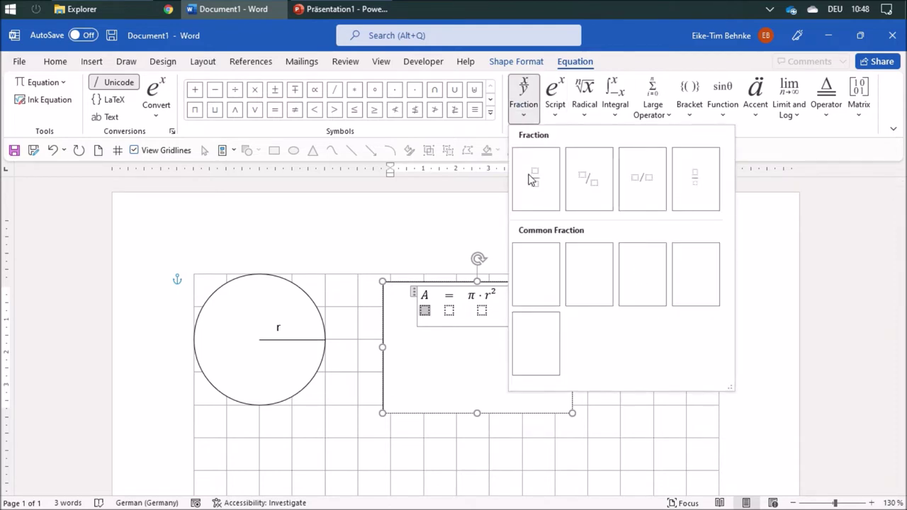
left_click(704, 194)
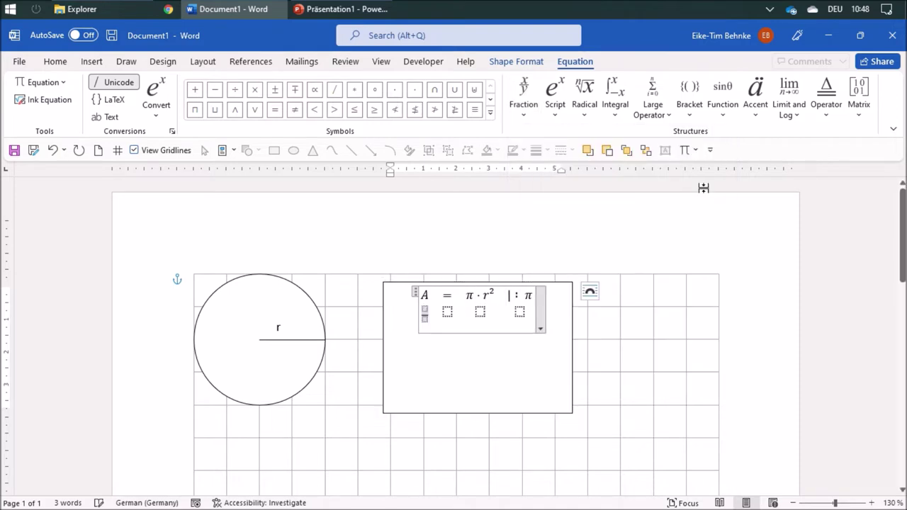
left_click(426, 310)
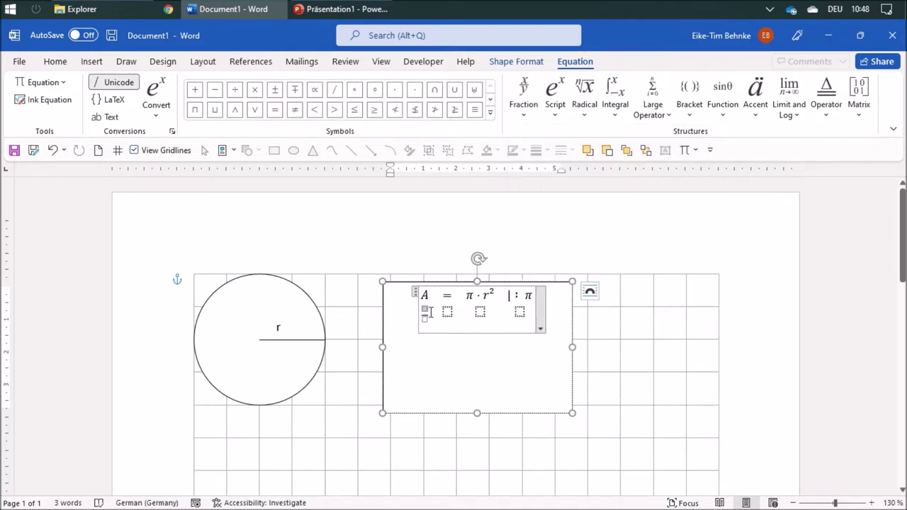
type("A")
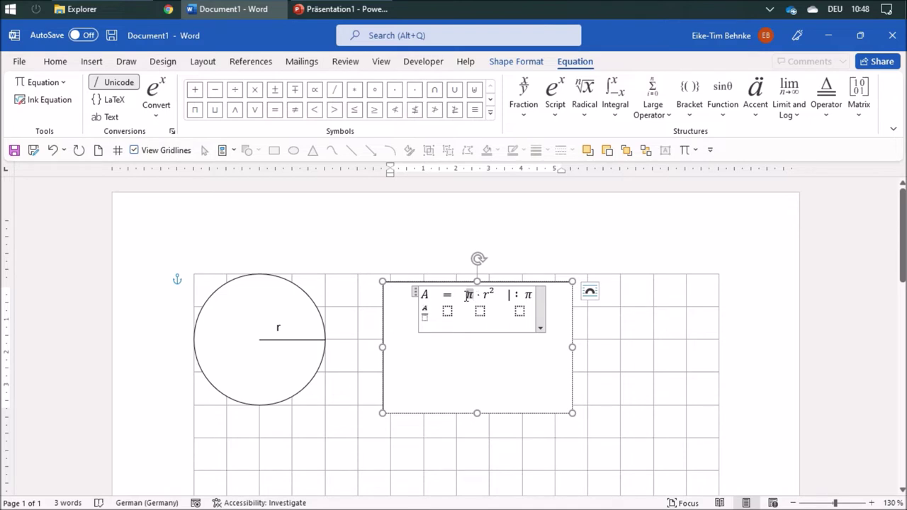
left_click(425, 317)
key("ctrl+v")
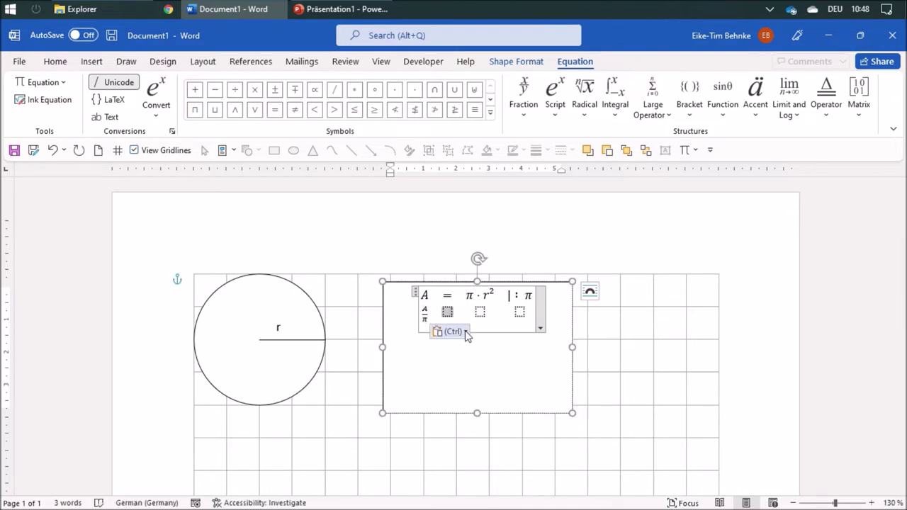
type("=")
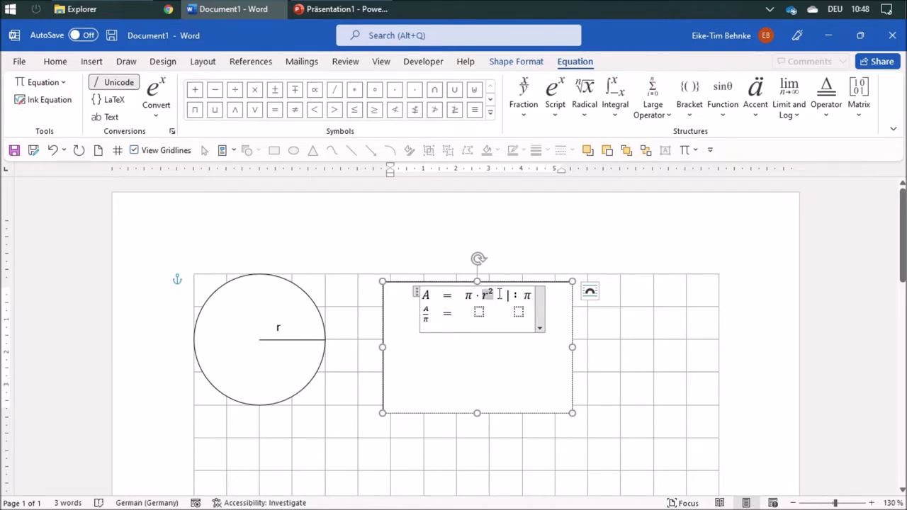
Copy r² from the top line into the second row and start its step note
left_click_drag(500, 296, 481, 296)
key("ctrl+c")
left_click(479, 311)
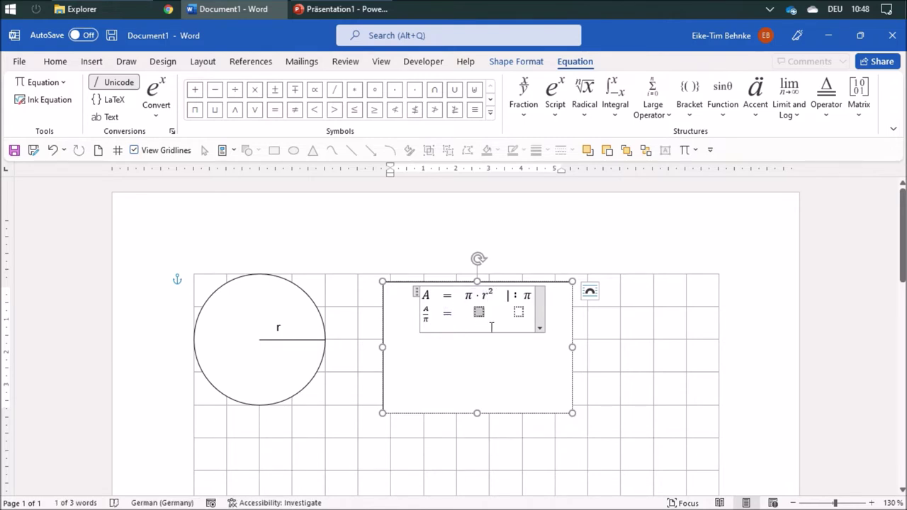
key("ctrl+v")
left_click(520, 314)
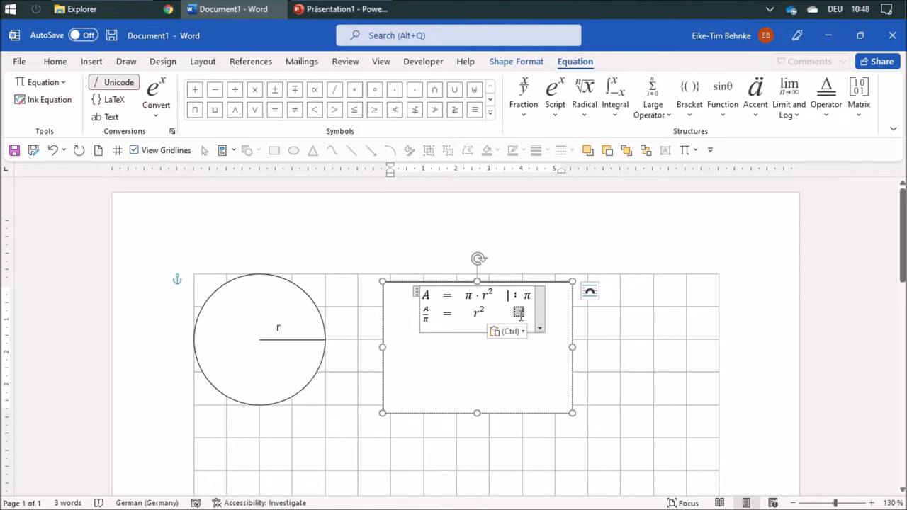
type("(")
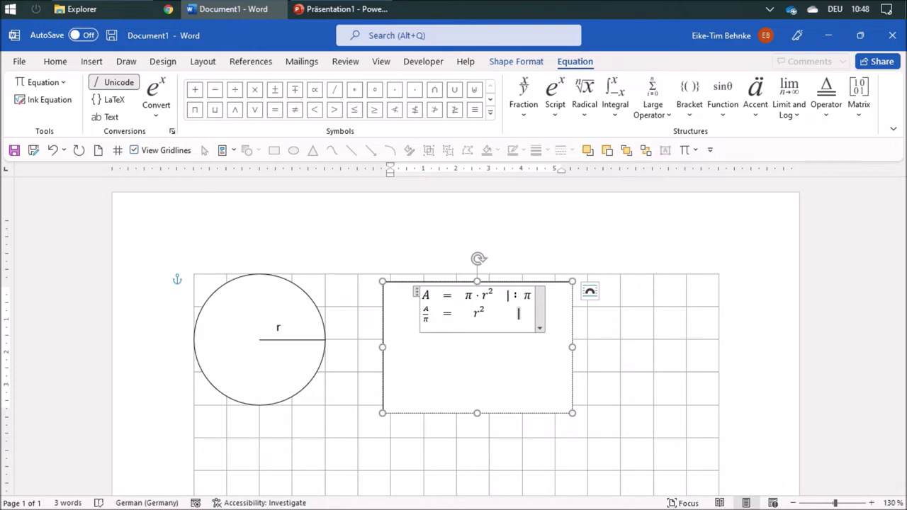
left_click(585, 106)
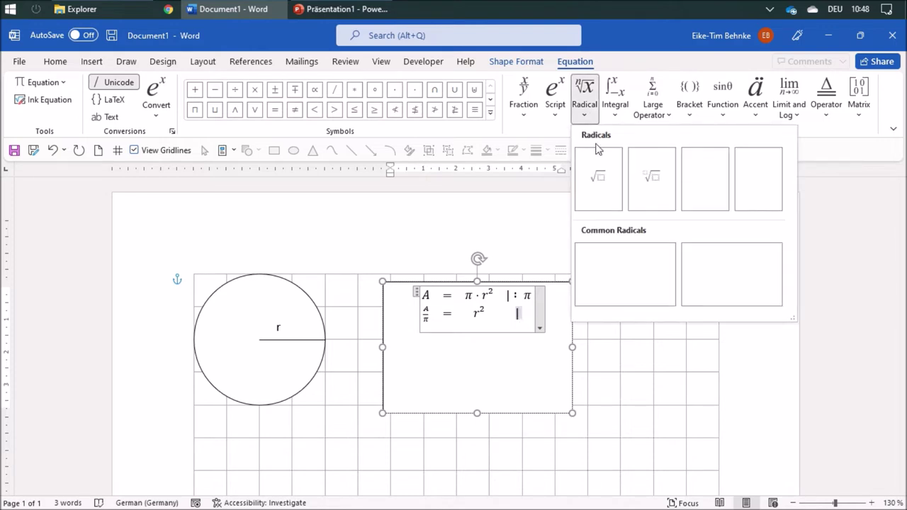
Insert an empty square root after the bar in the second row, then select r²
left_click(599, 183)
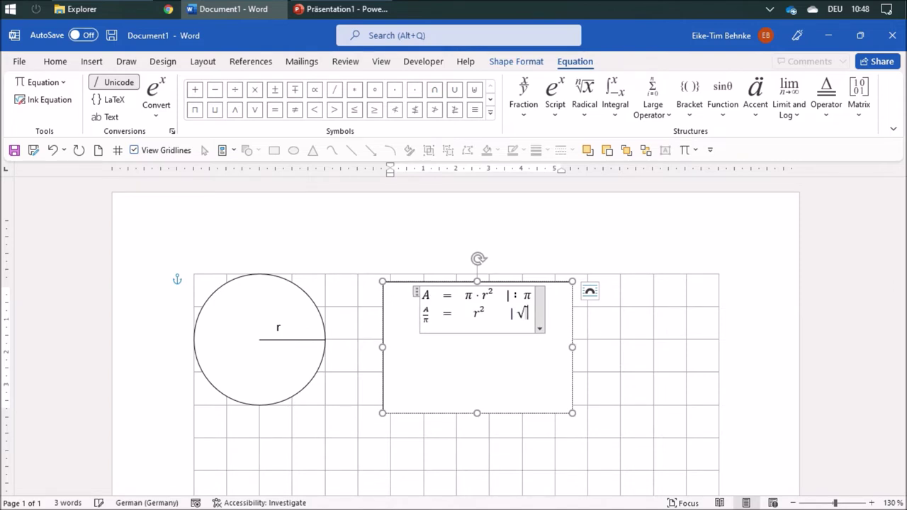
left_click(530, 310)
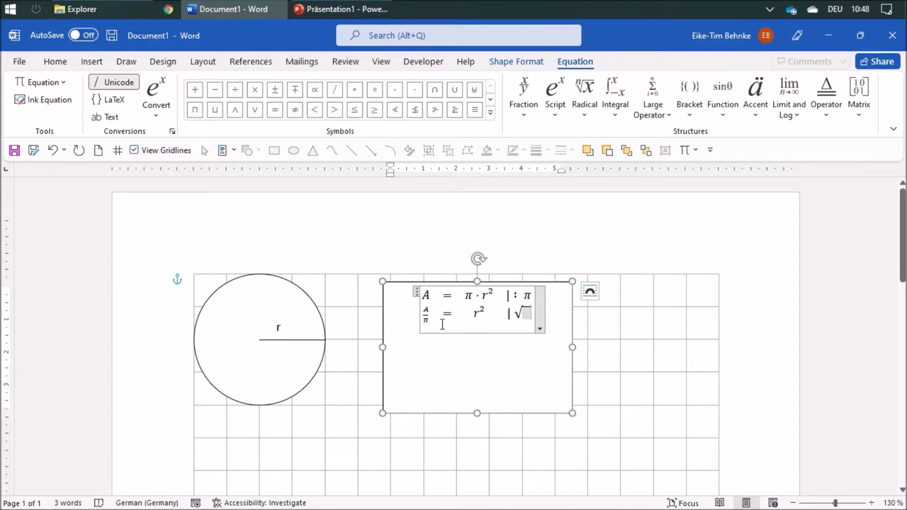
right_click(526, 314)
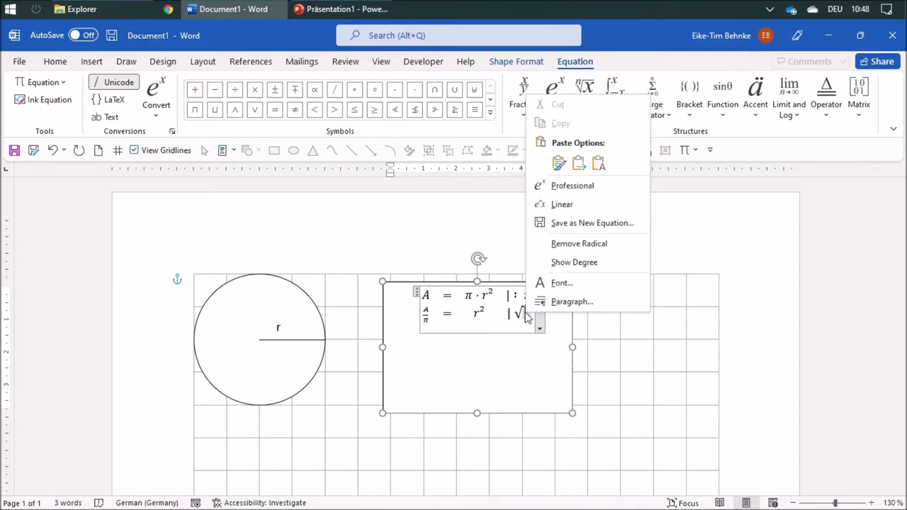
left_click(501, 324)
left_click_drag(474, 314, 484, 312)
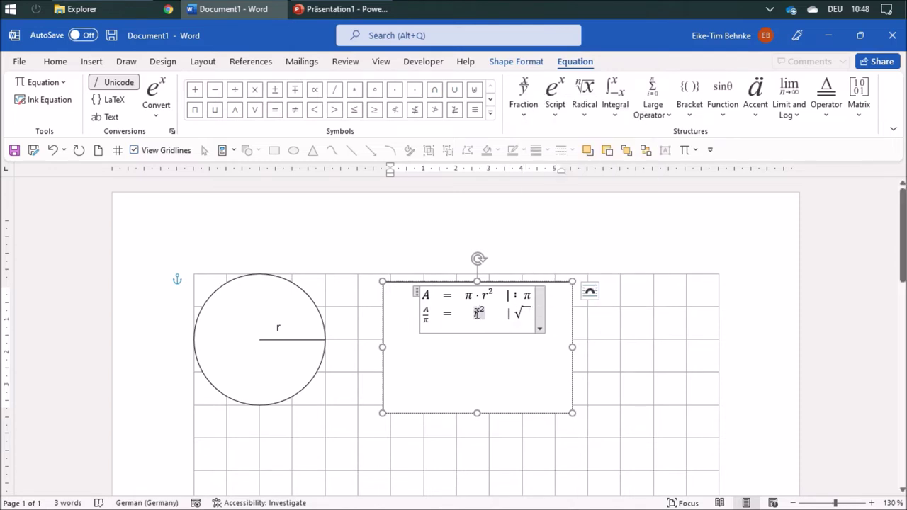
right_click(477, 316)
Add a third row and paste A/π inside a square root in its first cell
mouse_move(522, 187)
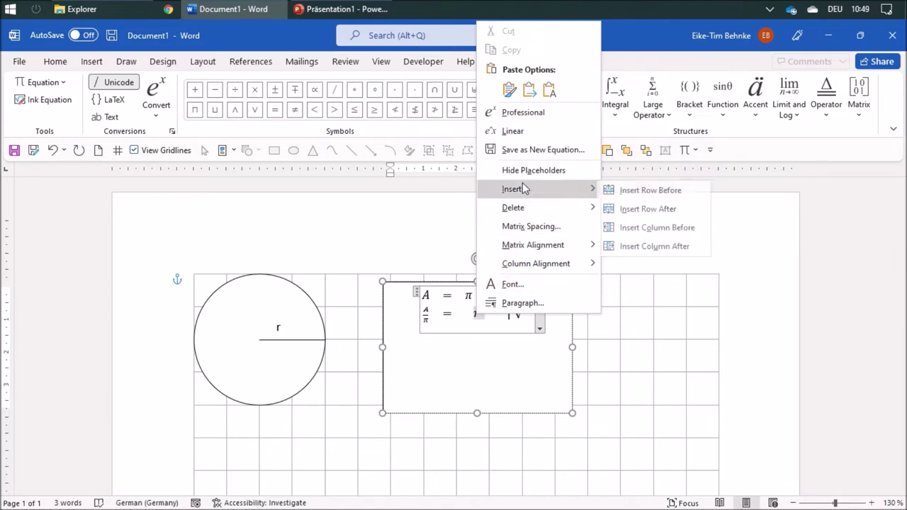
left_click(642, 211)
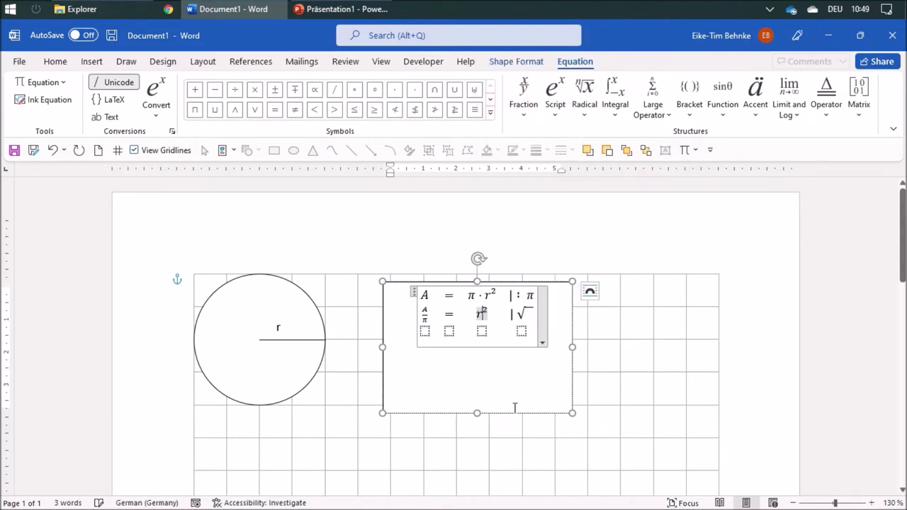
left_click(425, 330)
left_click(584, 107)
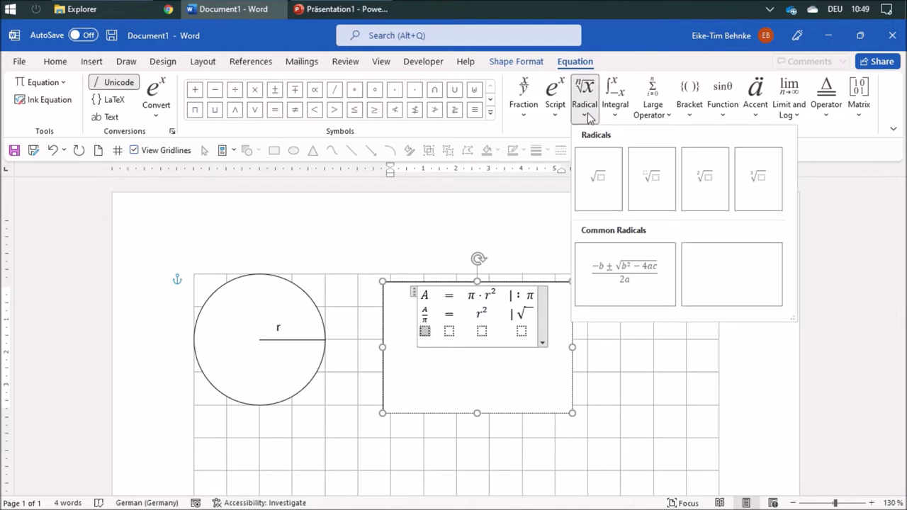
left_click(595, 182)
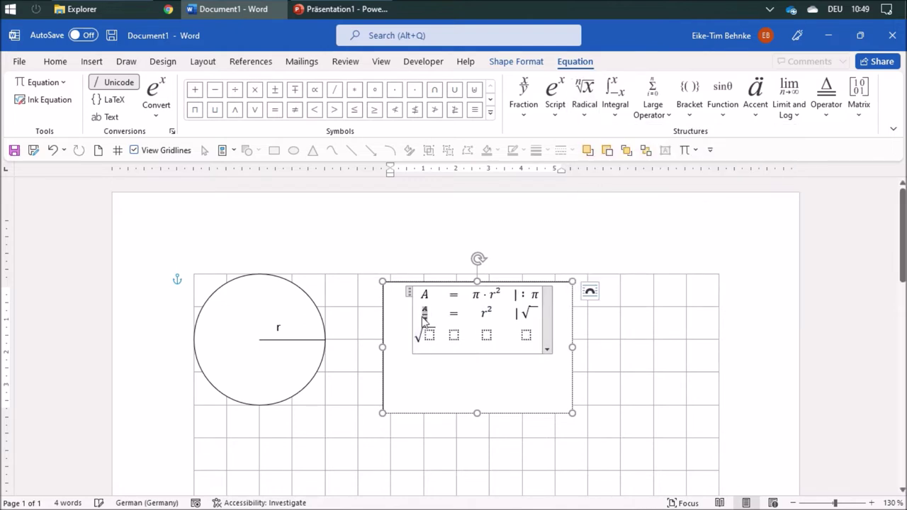
left_click(434, 351)
key("ctrl+v")
Complete the third row so it reads √(A/π) = r
type("=")
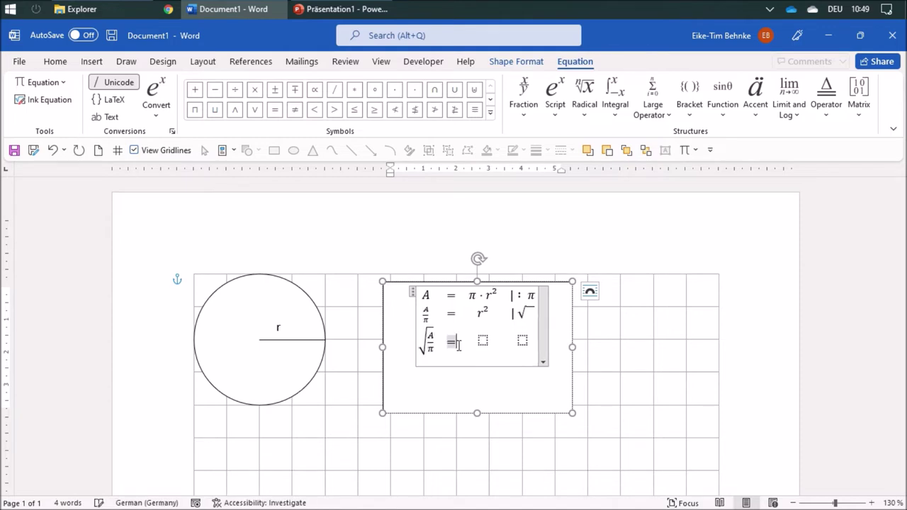
left_click(483, 341)
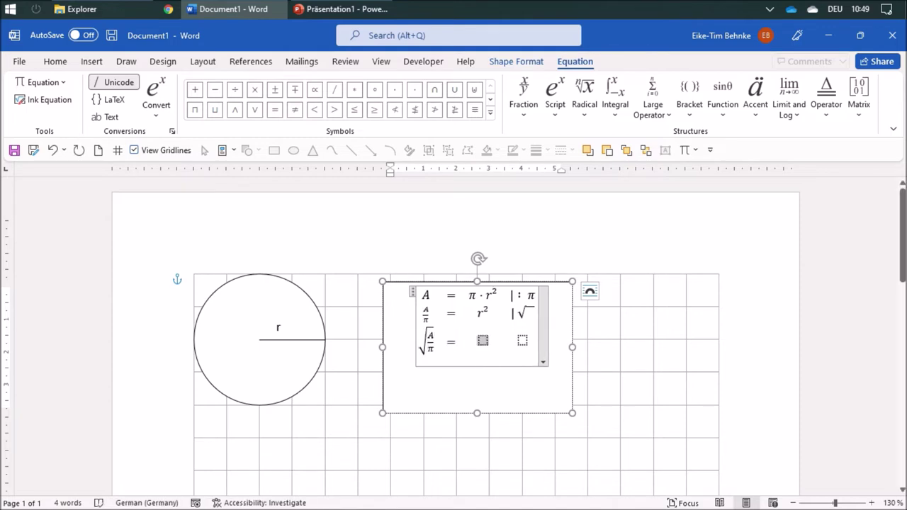
type("r")
left_click(532, 361)
left_click(482, 343)
right_click(484, 342)
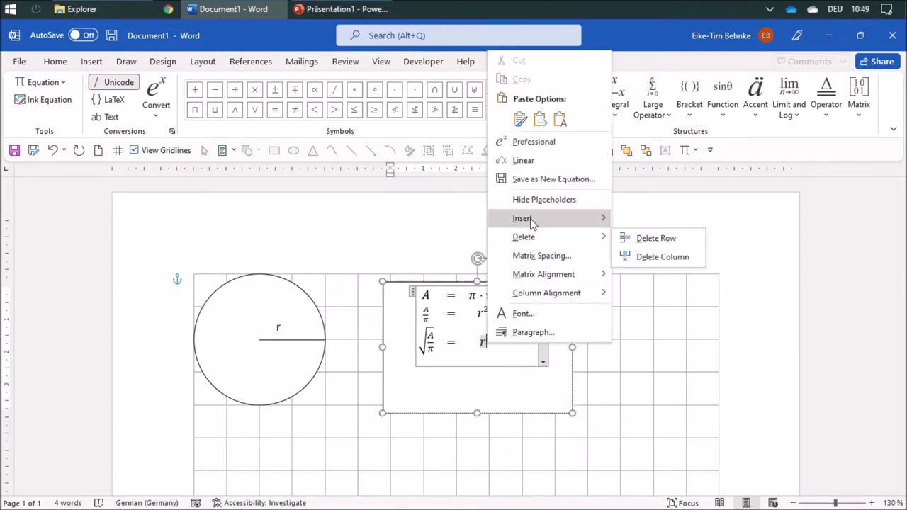
Add a fourth row and type r = in its first two cells
mouse_move(532, 221)
left_click(684, 245)
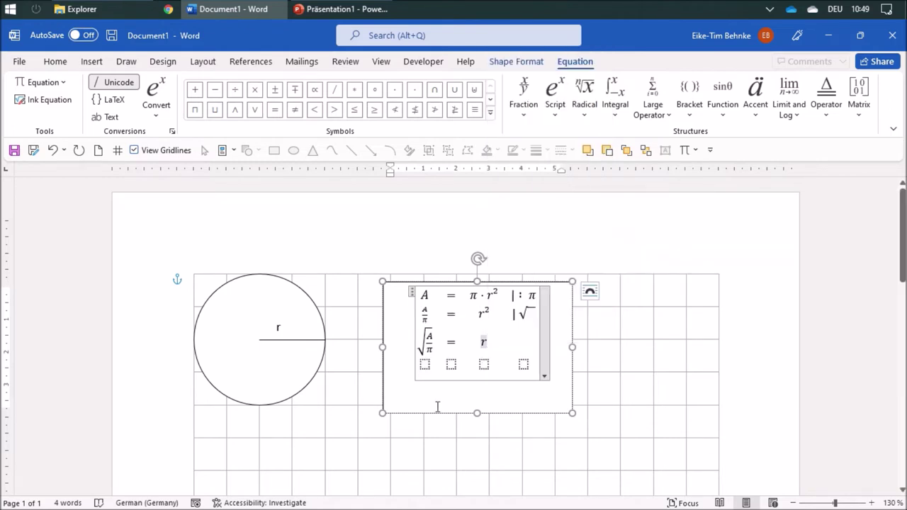
left_click(423, 364)
type("r")
left_click(451, 364)
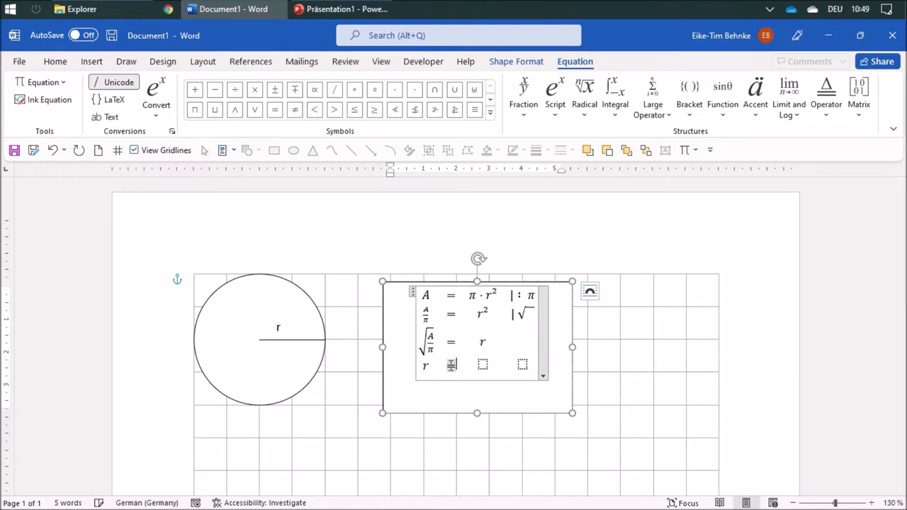
type("=")
Paste √(A/π) after r =, clear the last placeholder, and enlarge the text box to fit
left_click(428, 348)
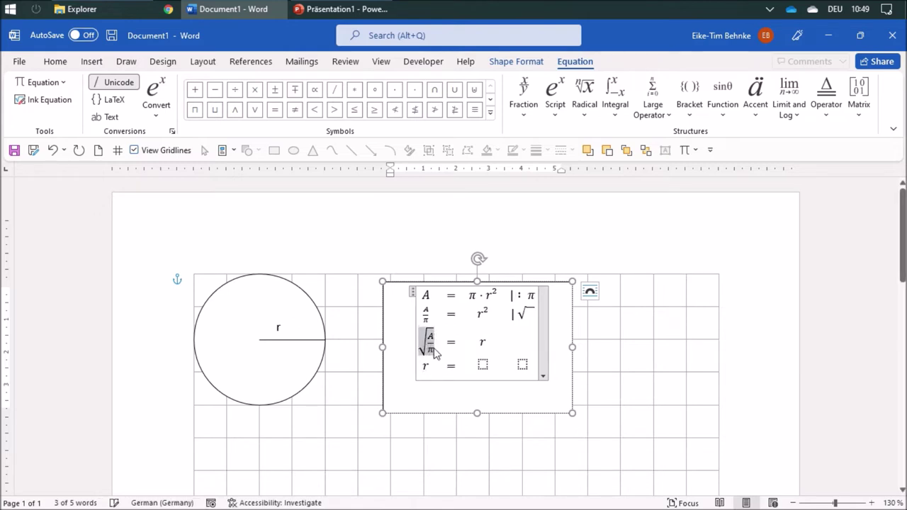
left_click(483, 364)
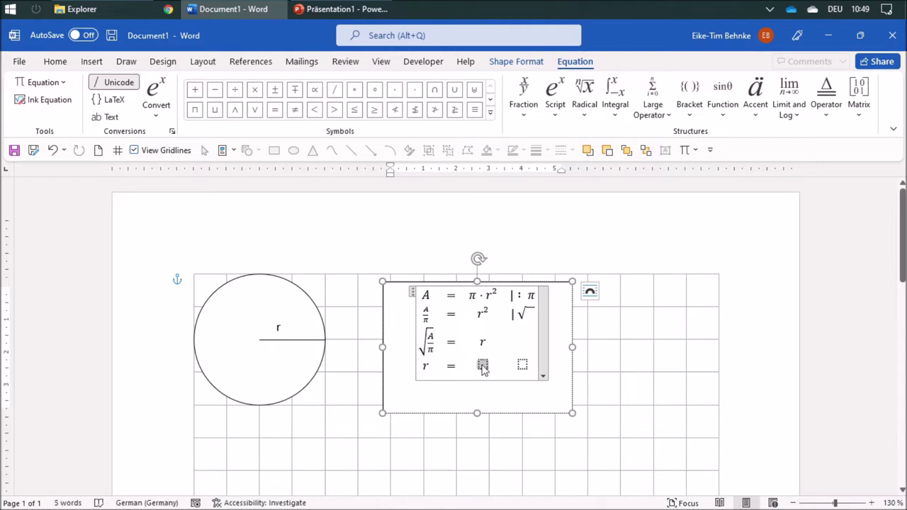
key("ctrl+v")
left_click(523, 375)
key("BackSpace")
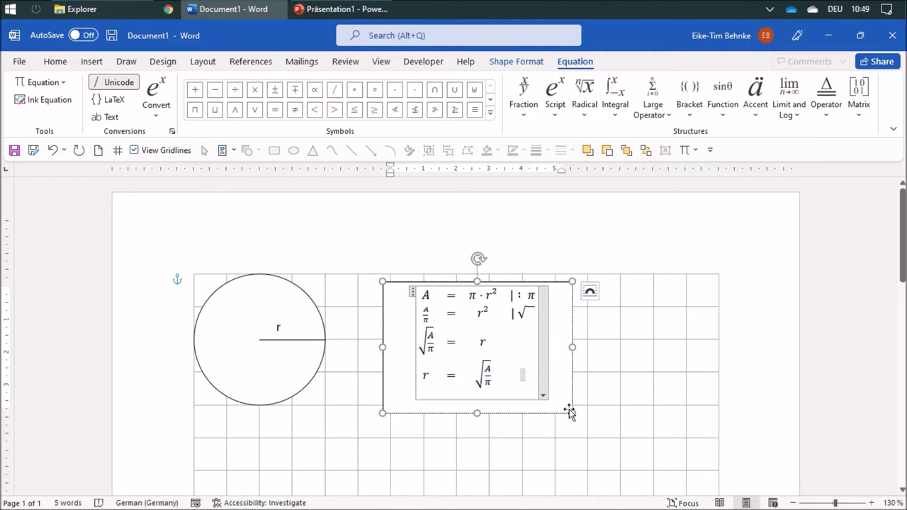
left_click_drag(571, 413, 588, 438)
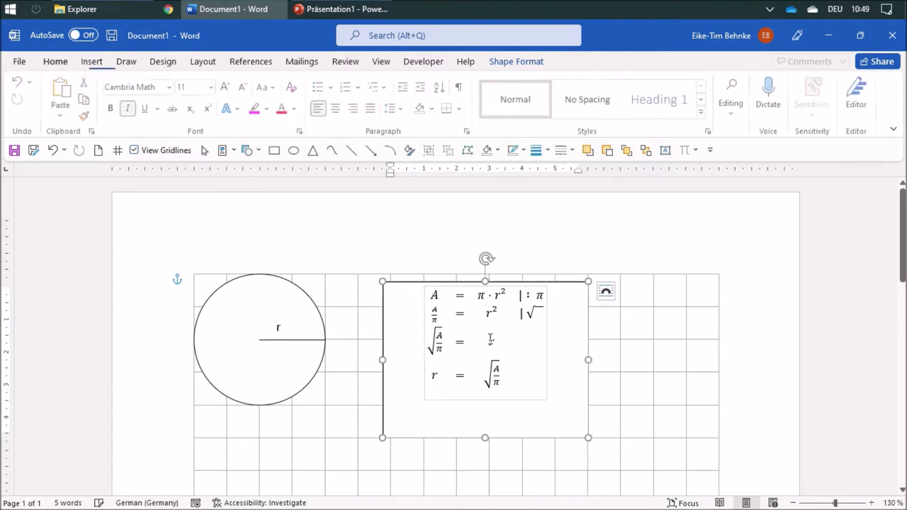
Set the equation's first column alignment to Right
left_click(475, 302)
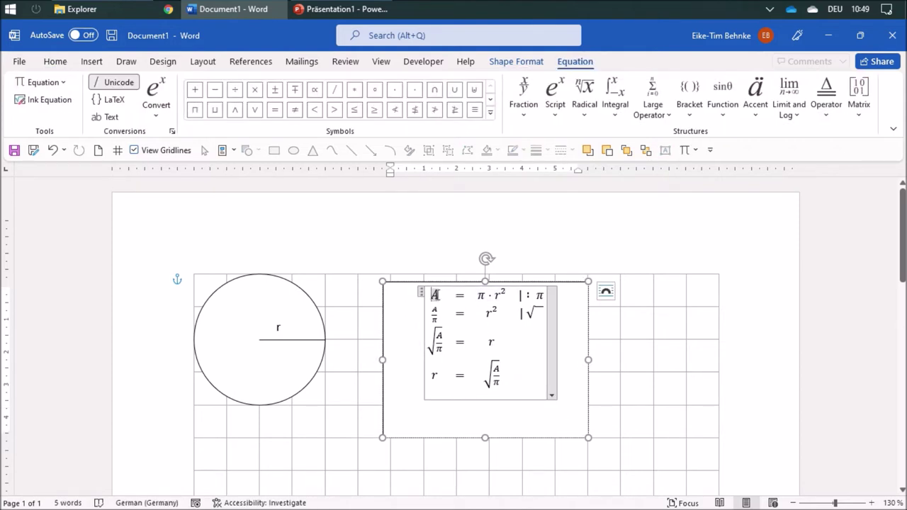
right_click(435, 295)
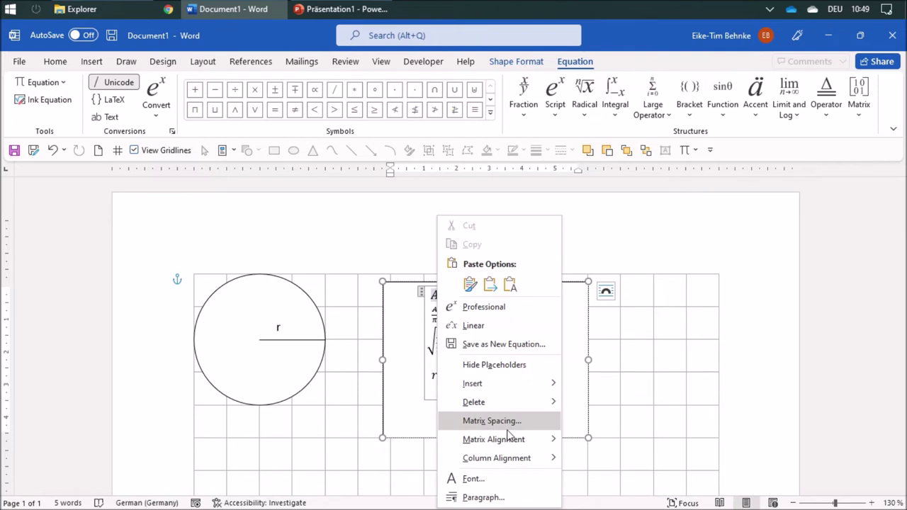
mouse_move(516, 444)
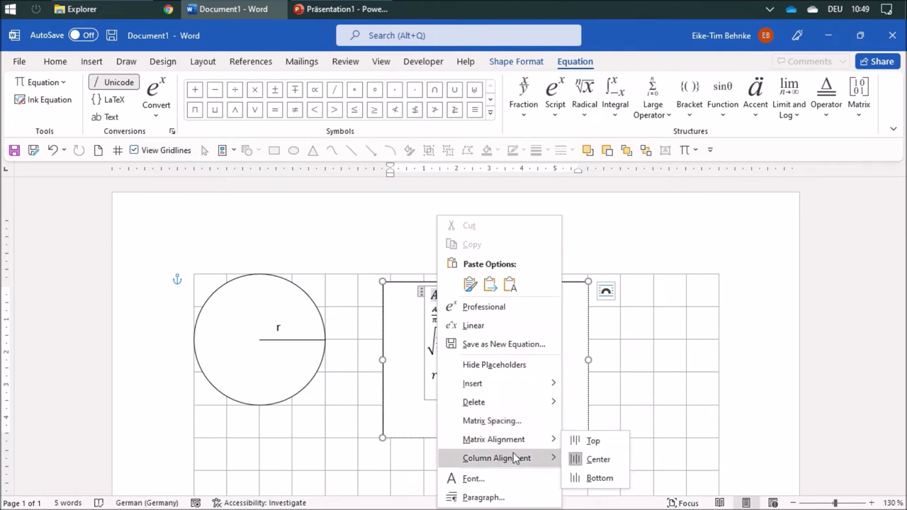
mouse_move(516, 459)
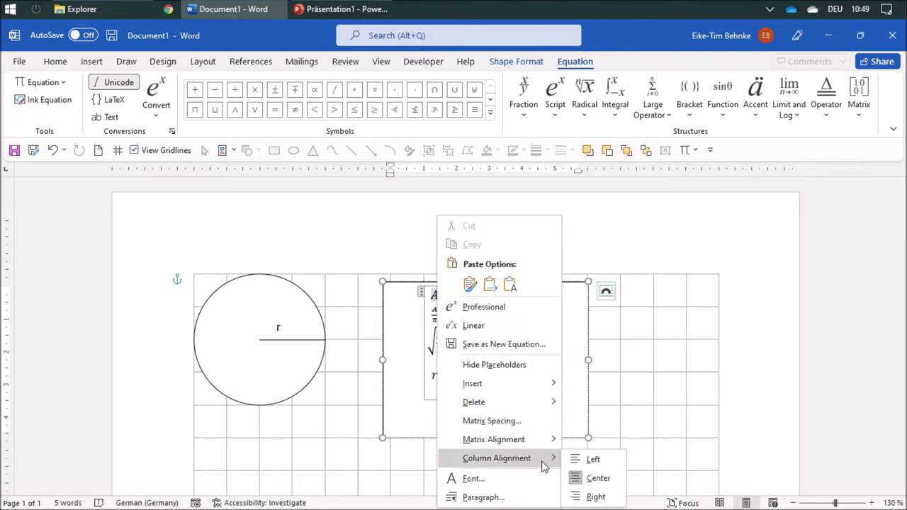
left_click(593, 497)
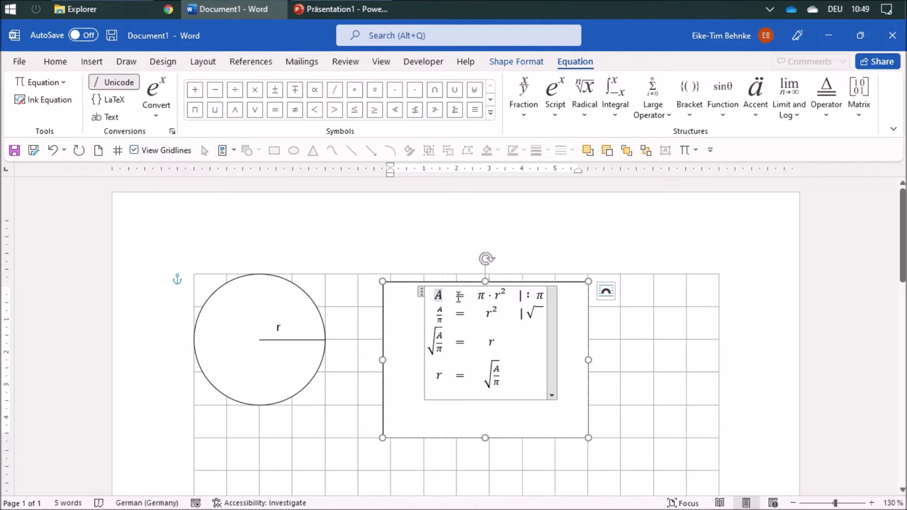
Left-align the π·r² column and the | : π step column
left_click(465, 296)
left_click(489, 295)
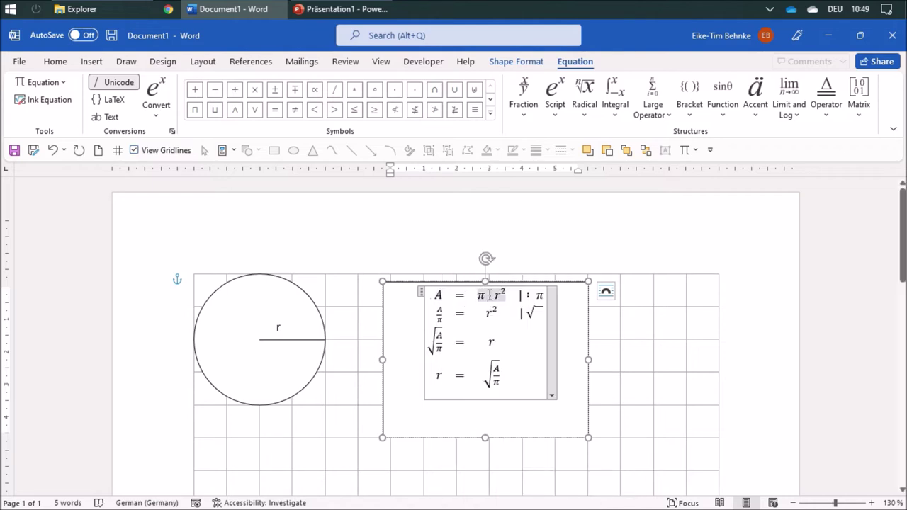
right_click(489, 295)
mouse_move(555, 442)
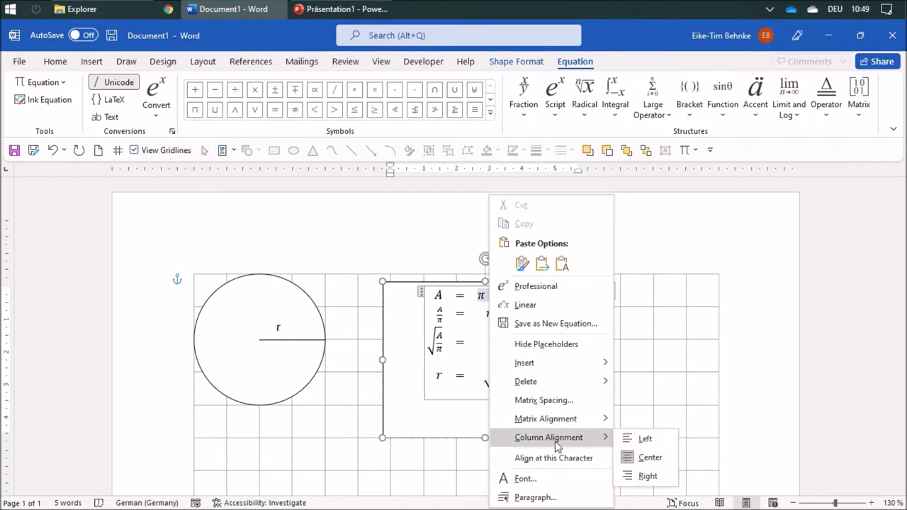
left_click(636, 438)
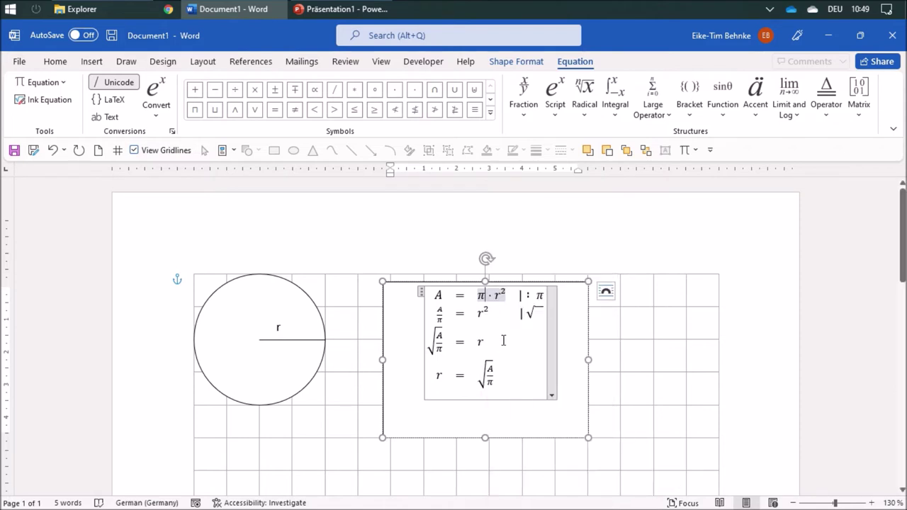
left_click(525, 295)
right_click(525, 296)
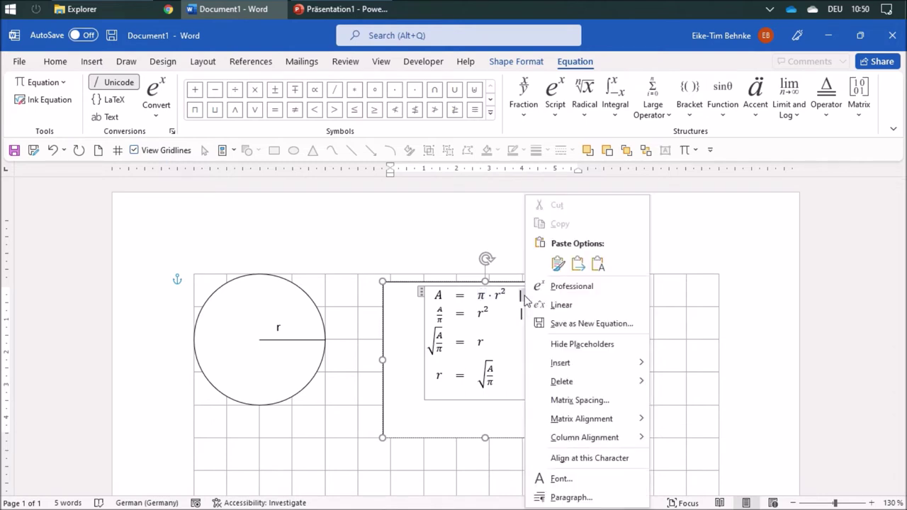
mouse_move(623, 439)
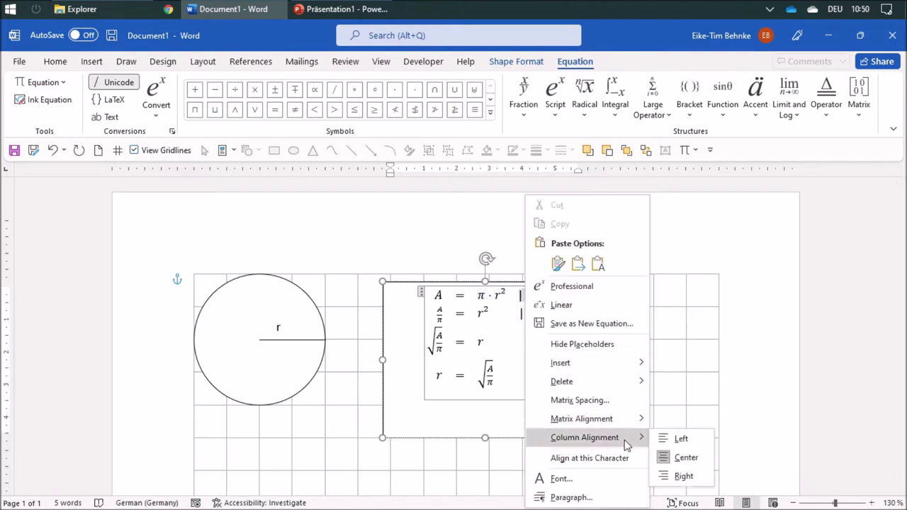
left_click(675, 439)
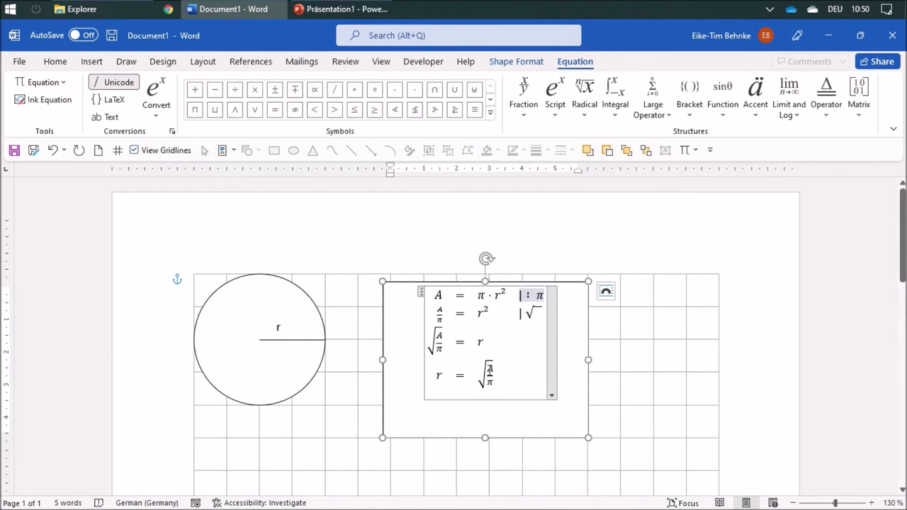
Set the equation rows' baseline spacing to Multiple 3 and drag the text box taller to fit them
right_click(483, 317)
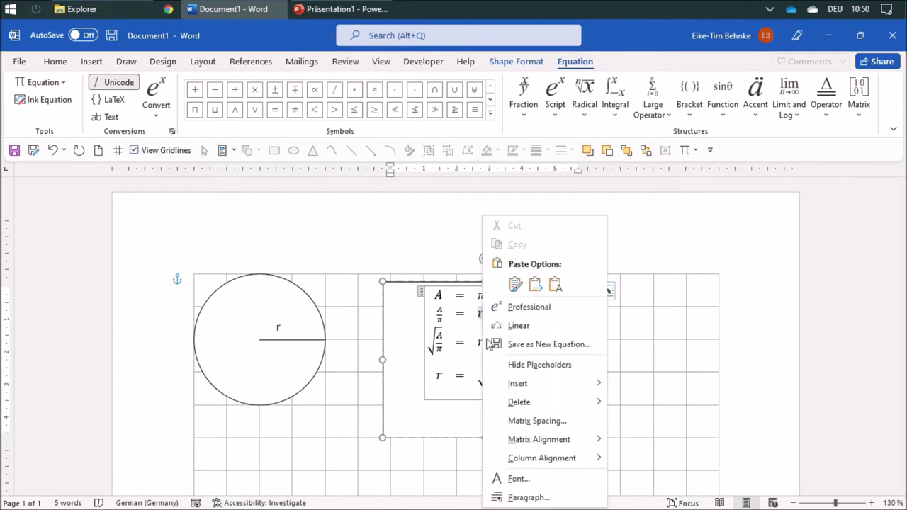
left_click(539, 421)
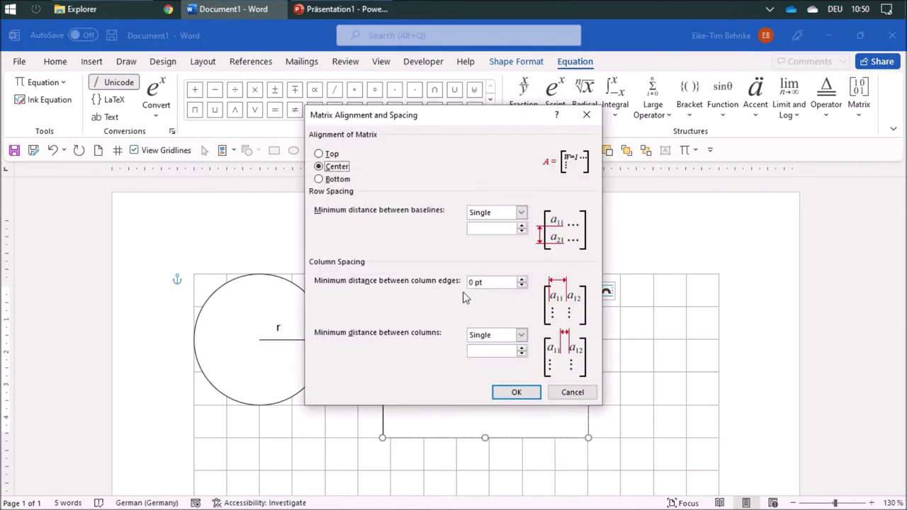
left_click(520, 213)
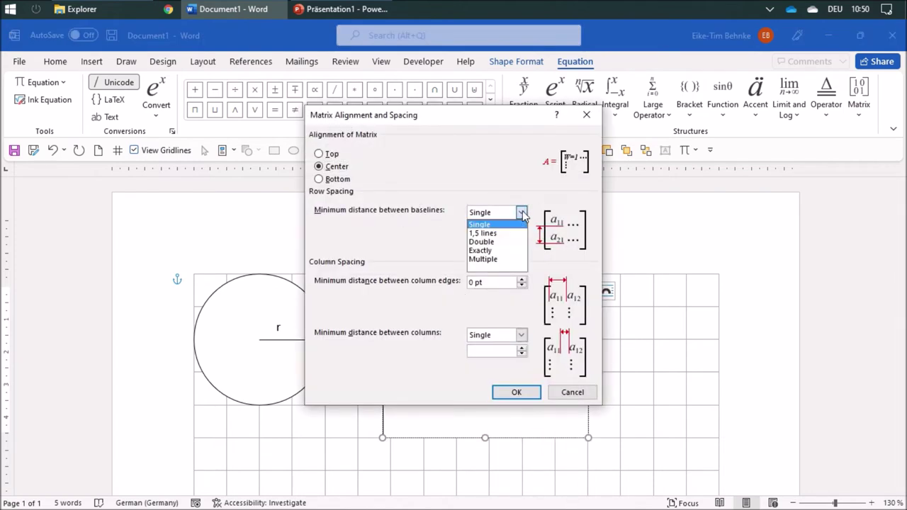
left_click(503, 267)
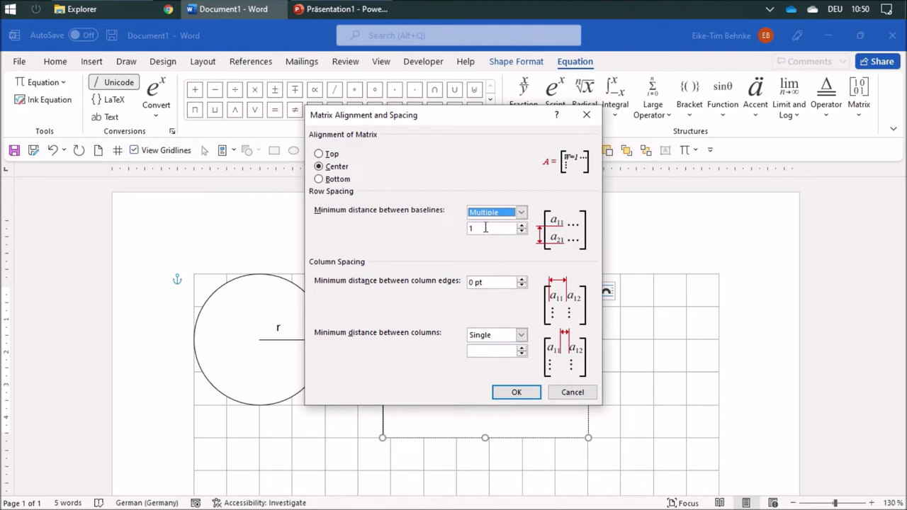
left_click(494, 229)
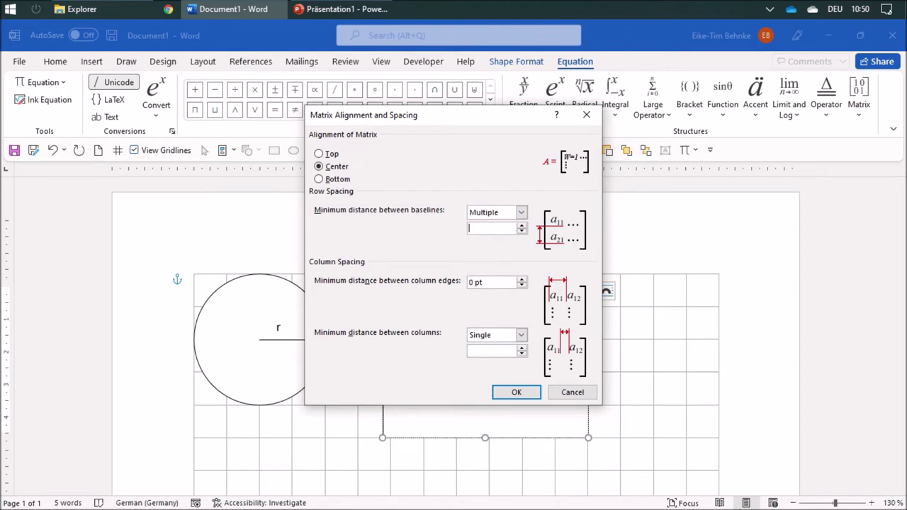
left_click(525, 393)
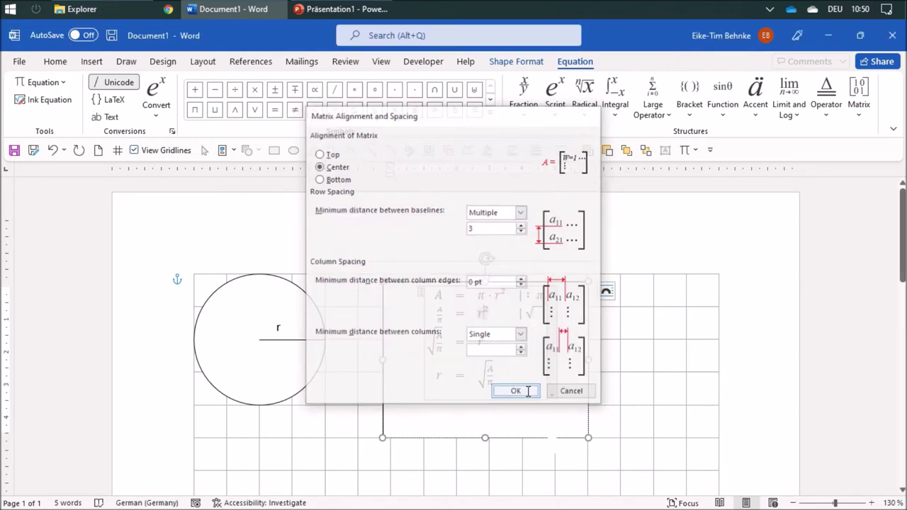
left_click_drag(588, 437, 614, 488)
left_click(537, 338)
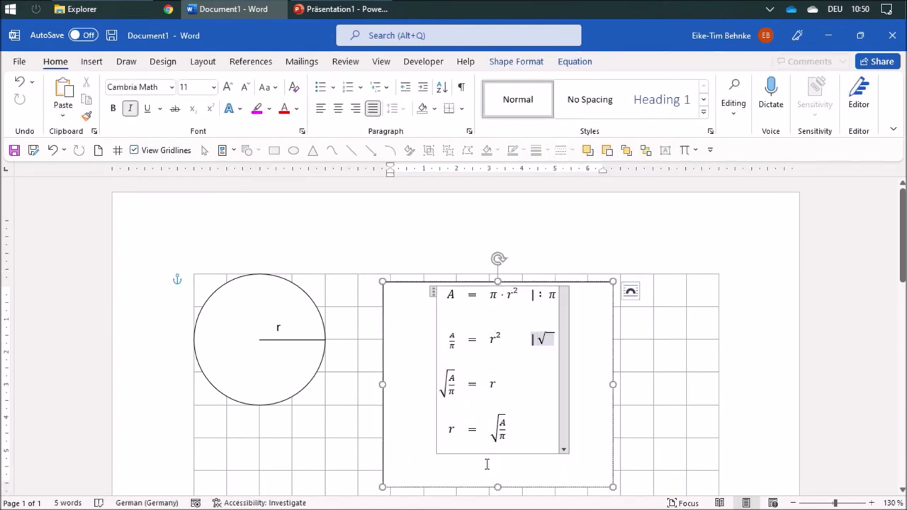
Switch the whole multi-row equation to upright Text mode, keeping the Cambria Math font
left_click_drag(506, 429, 429, 292)
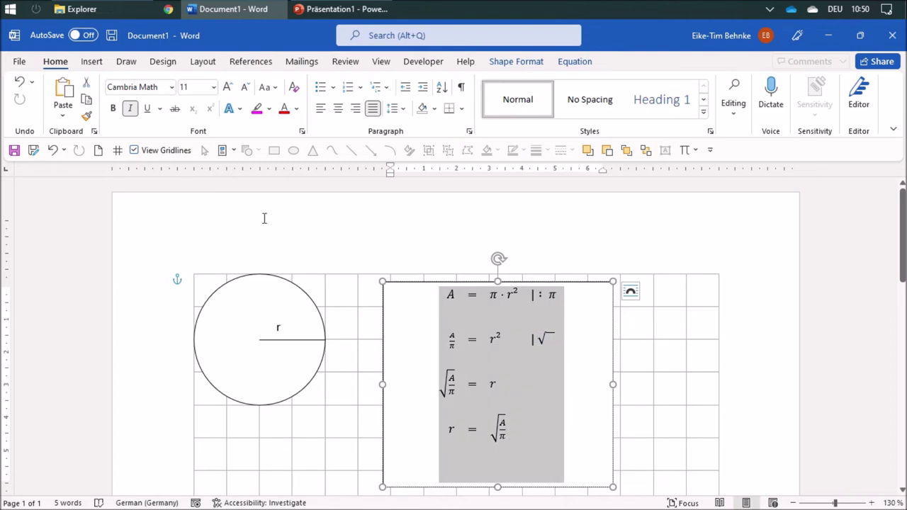
left_click(569, 62)
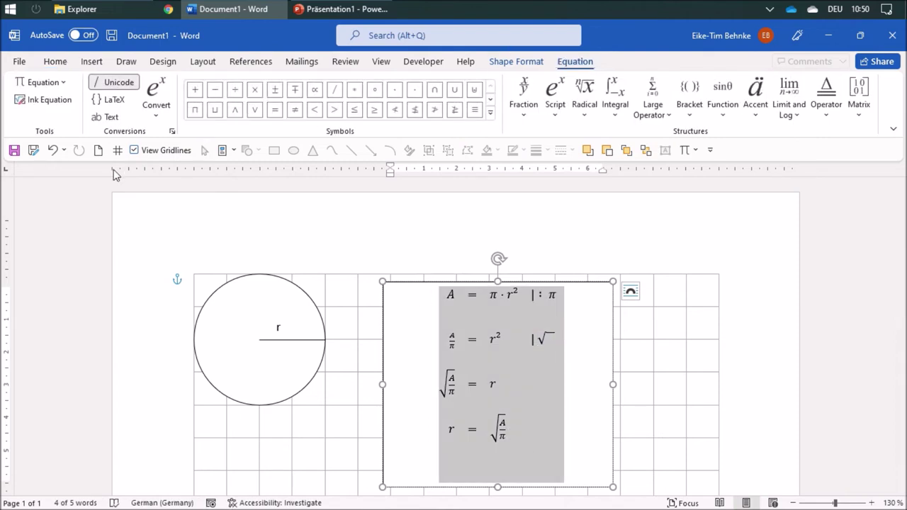
left_click(110, 118)
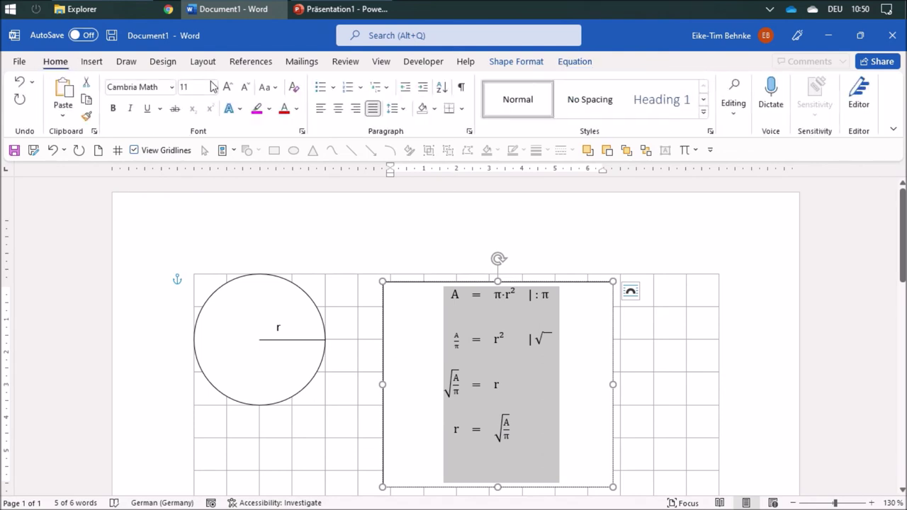
left_click(170, 88)
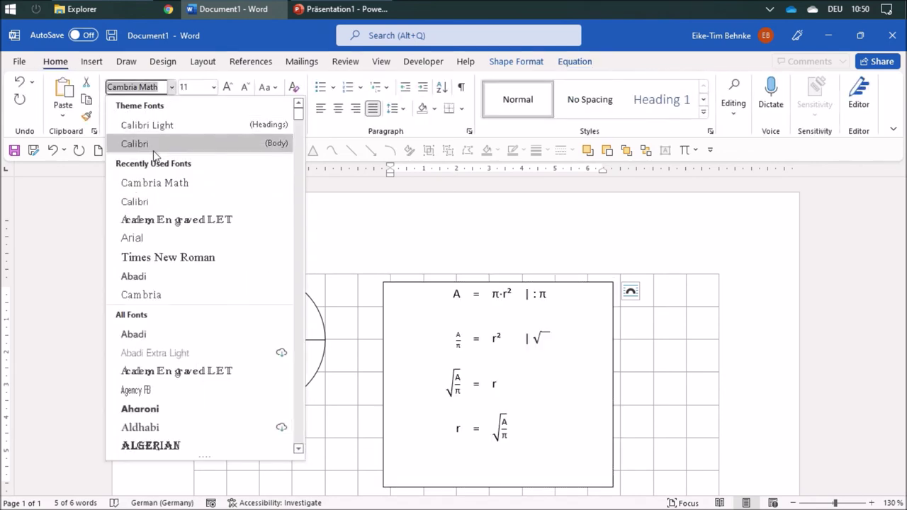
key("Escape")
key("Escape")
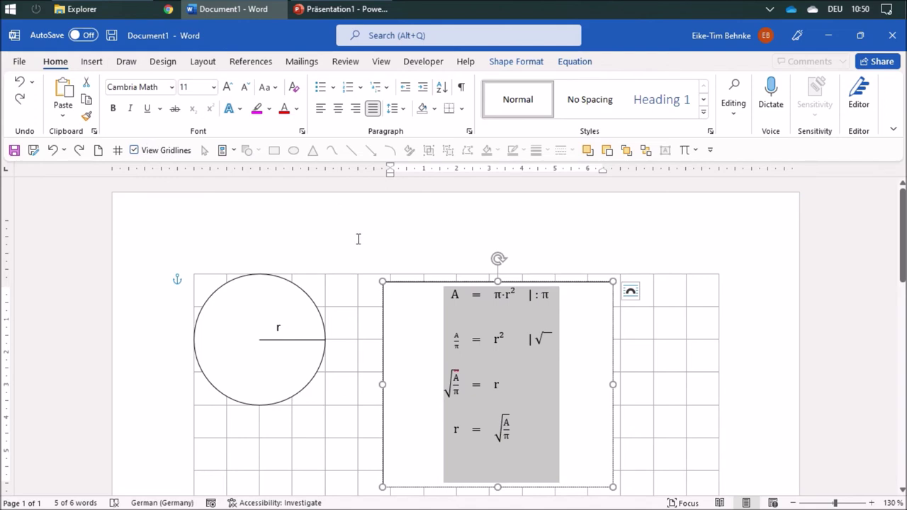
left_click(281, 327)
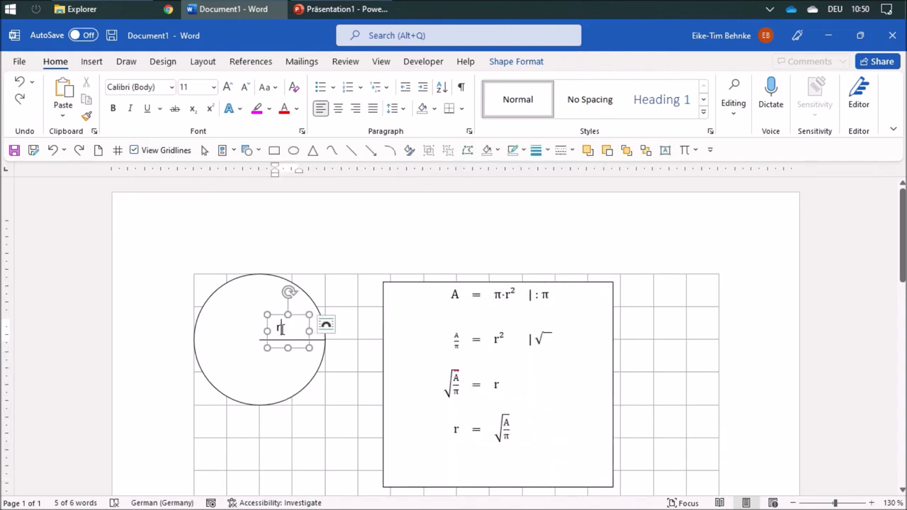
Set the circle's r label in Cambria Math
left_click(171, 86)
left_click(176, 183)
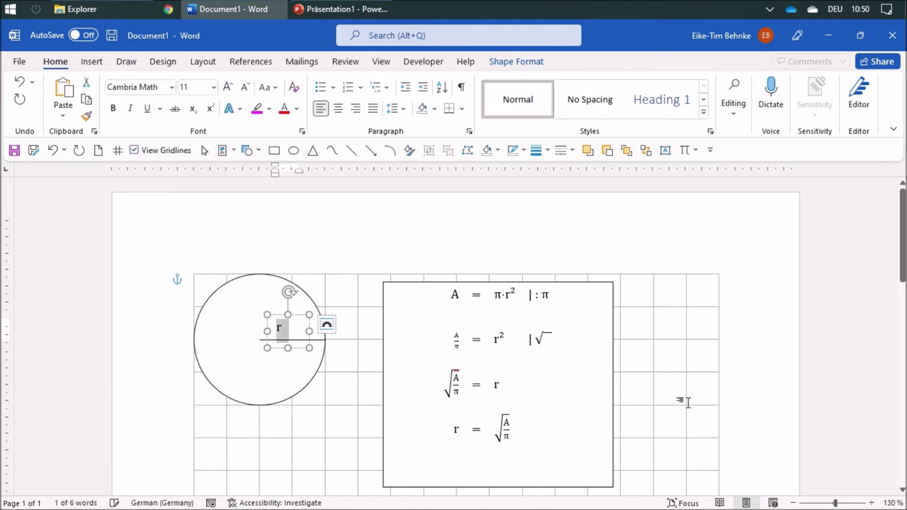
left_click(651, 370)
Give the equation text box No Outline and hide the document gridlines
left_click(583, 285)
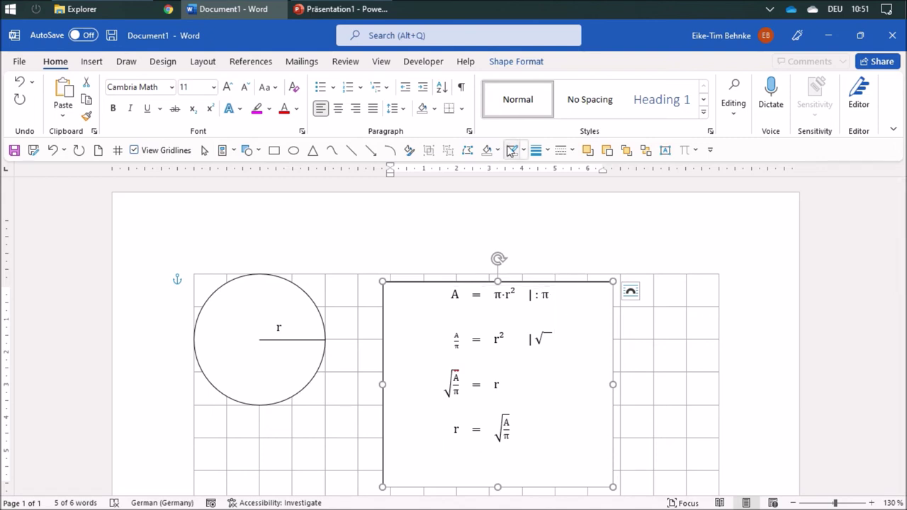
left_click(513, 150)
left_click(674, 358)
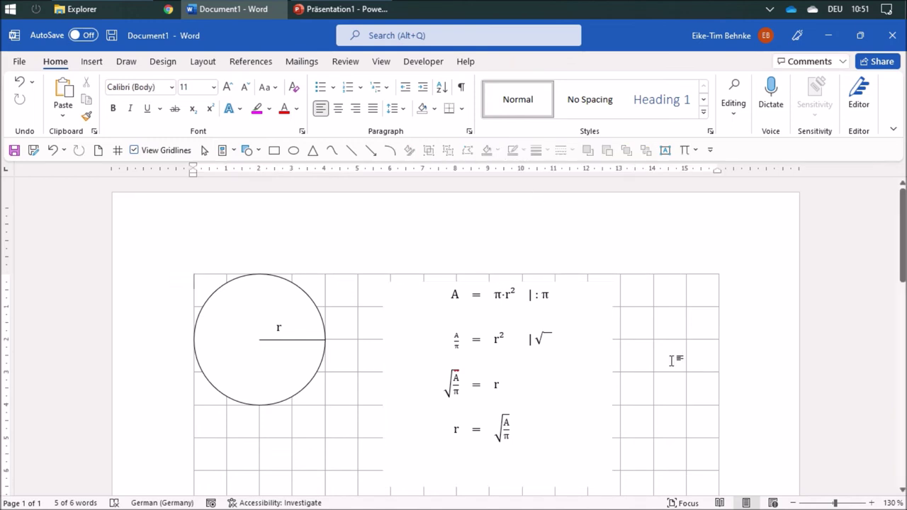
left_click(133, 150)
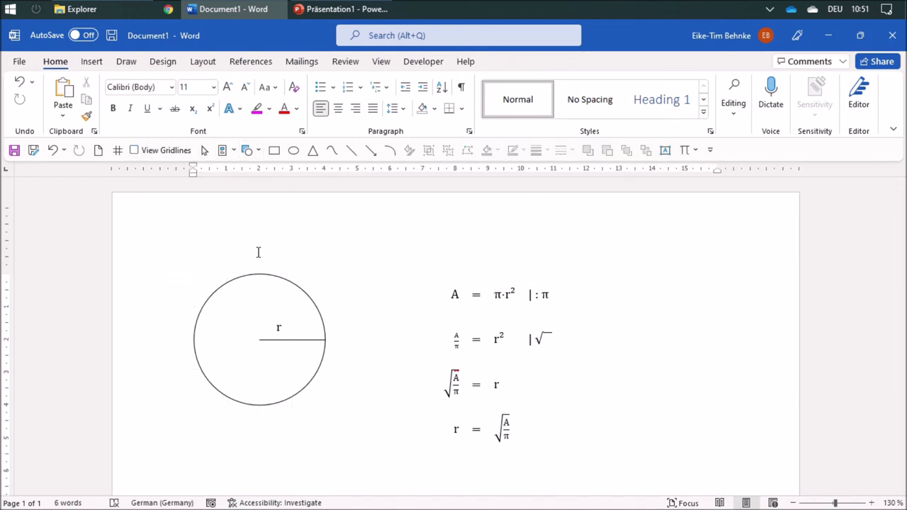
left_click(515, 425)
left_click_drag(514, 426, 441, 320)
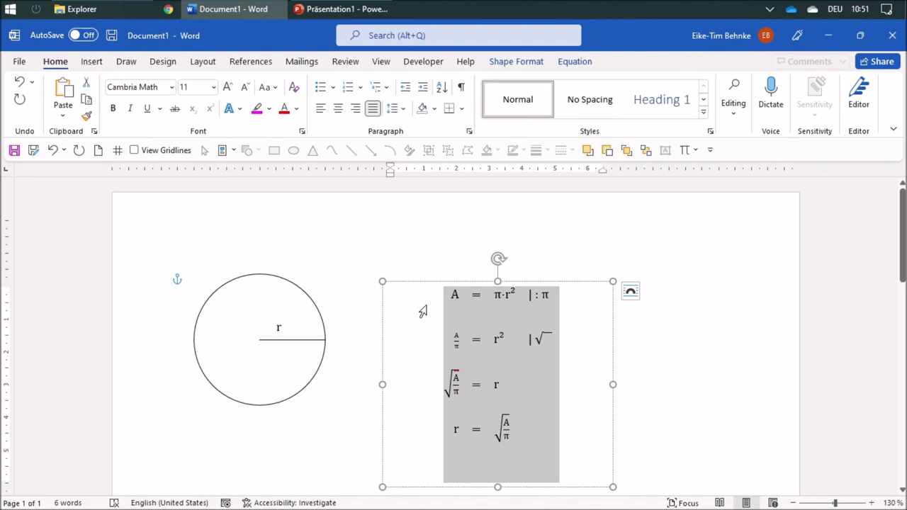
Toggle off Equation Text so the equation's variables return to italic math style
left_click(575, 61)
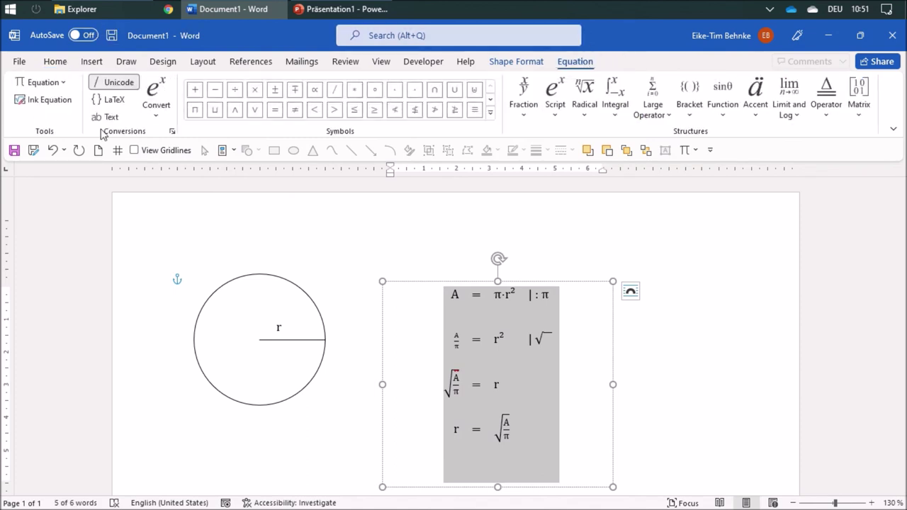
left_click(629, 344)
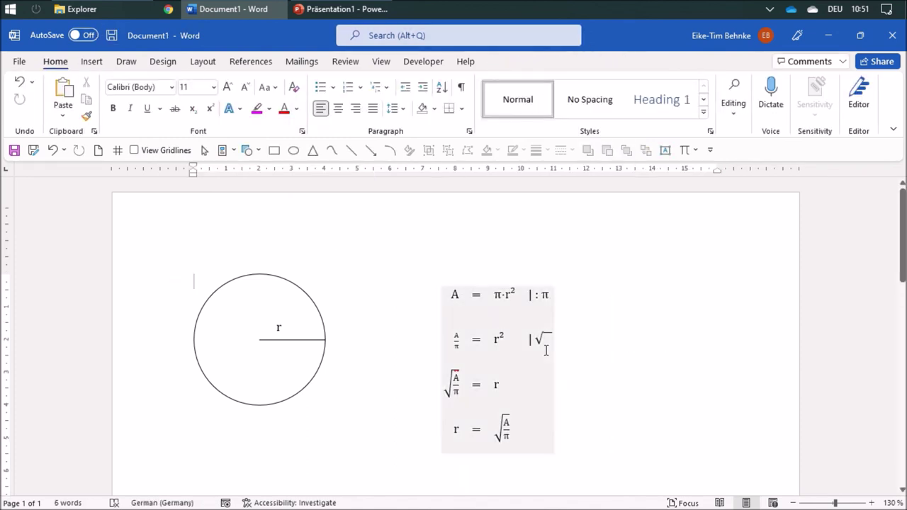
left_click(593, 335)
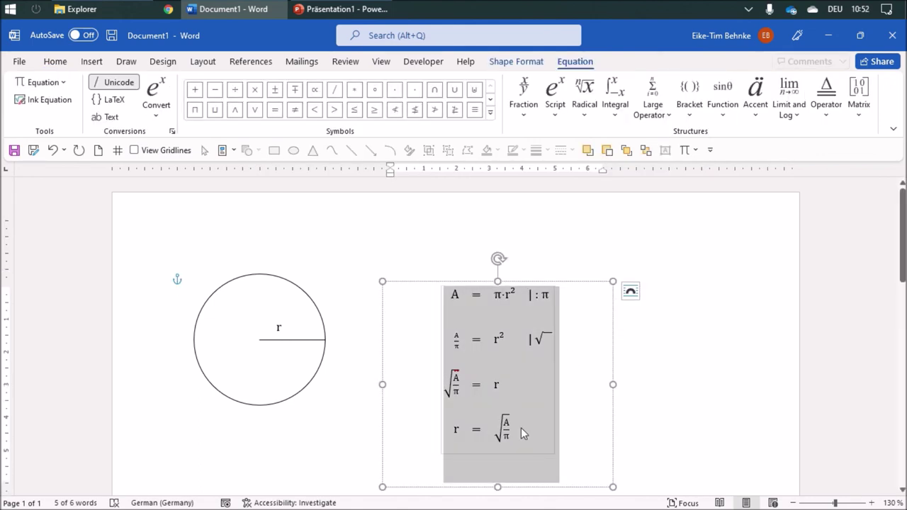
left_click(110, 118)
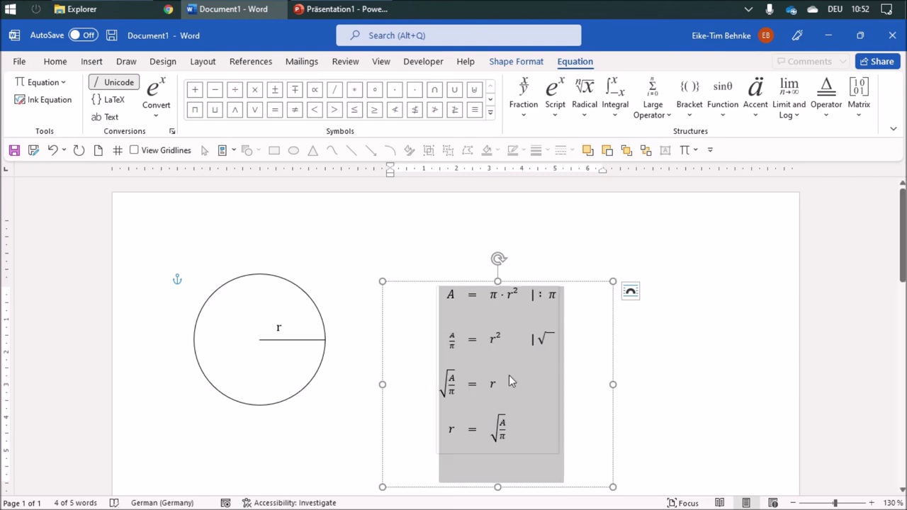
left_click(500, 357)
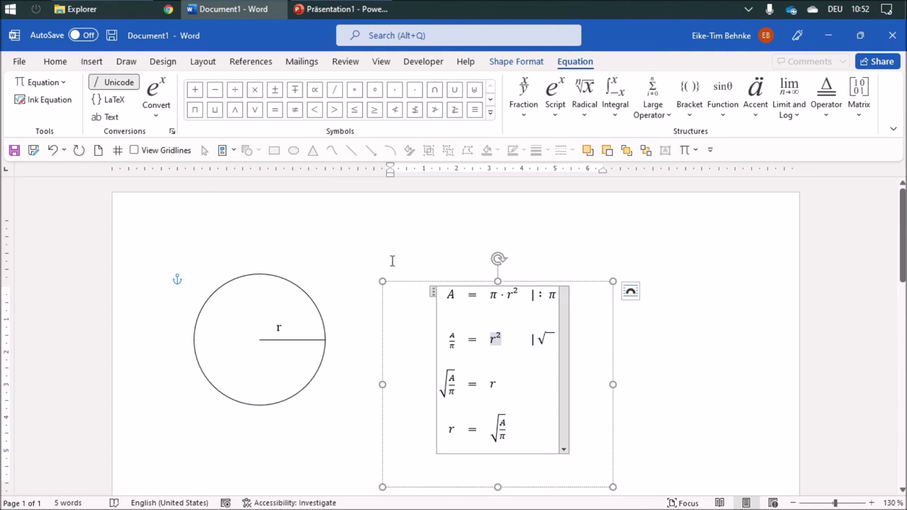
left_click(172, 131)
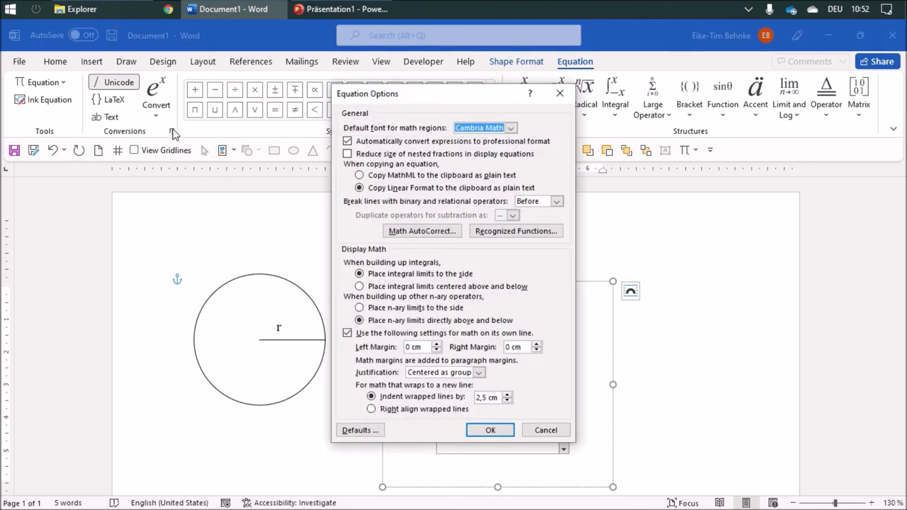
left_click(512, 128)
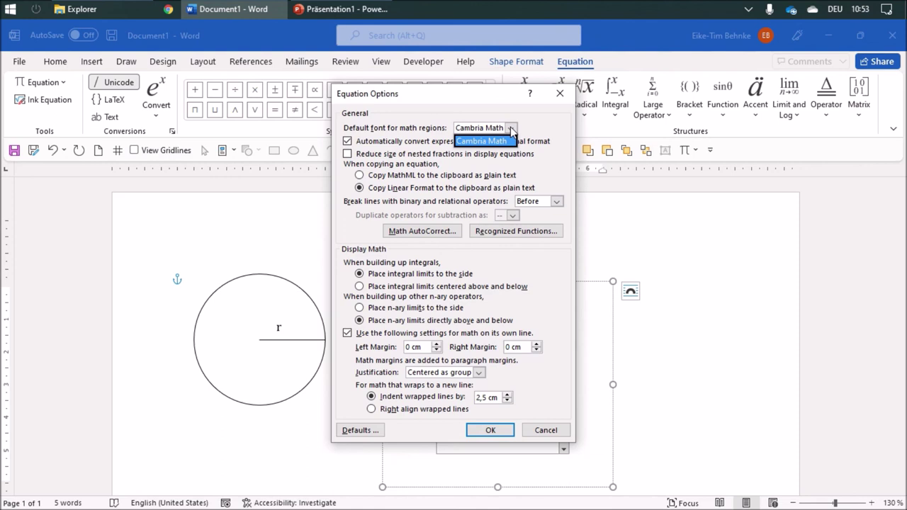
left_click(512, 131)
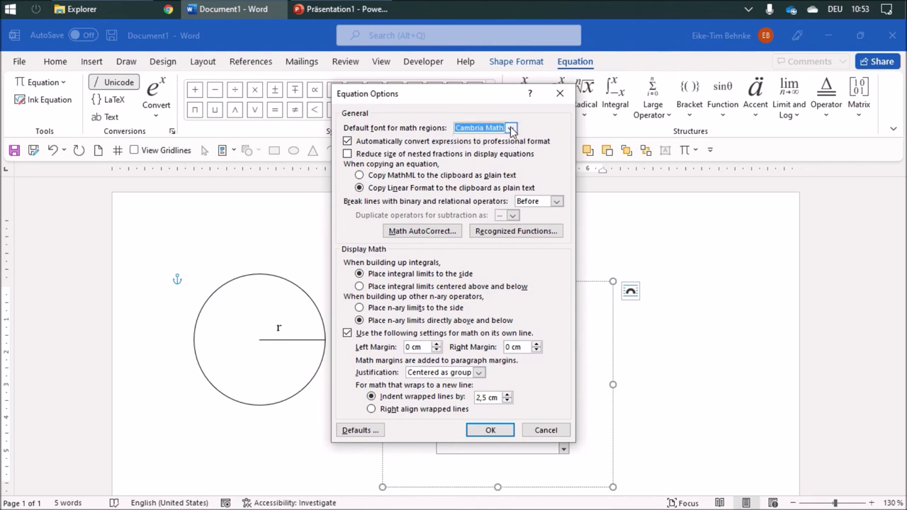
left_click(560, 92)
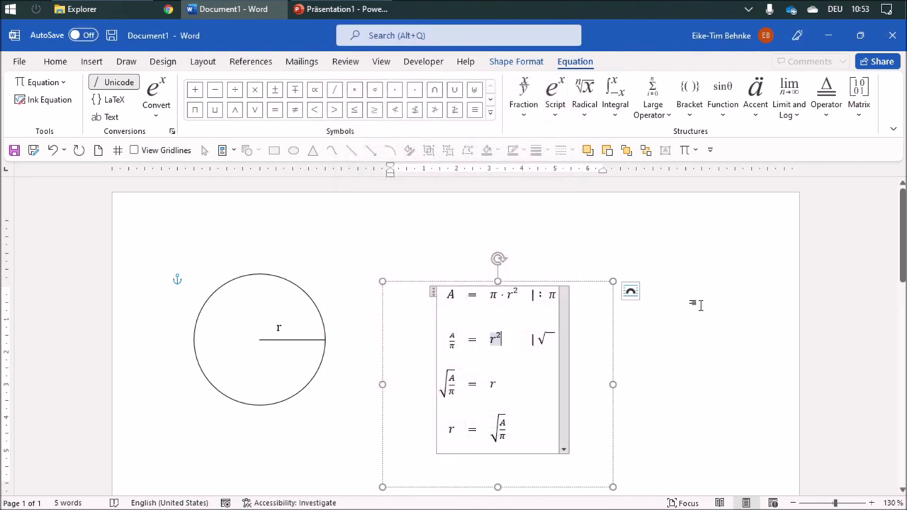
left_click(699, 305)
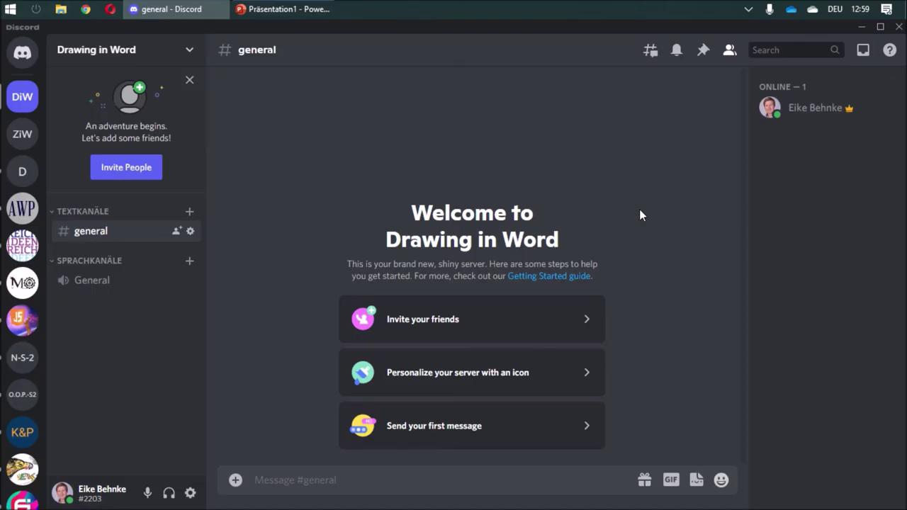